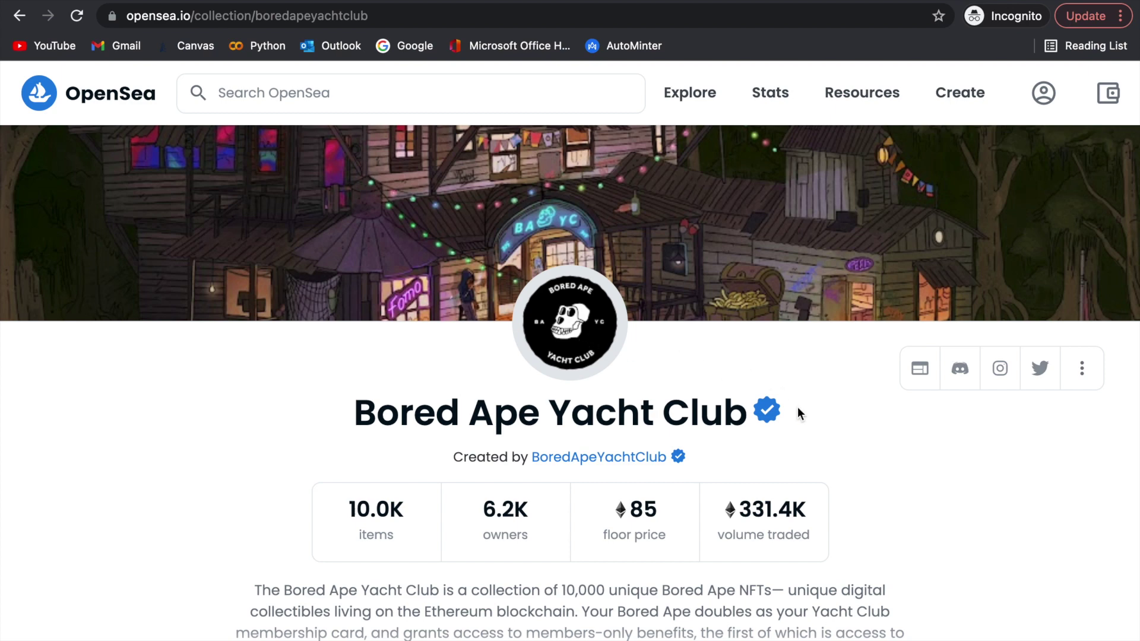
Read through and sign the autominter.com authentication message in MetaMask
scroll(803, 418, down, 7)
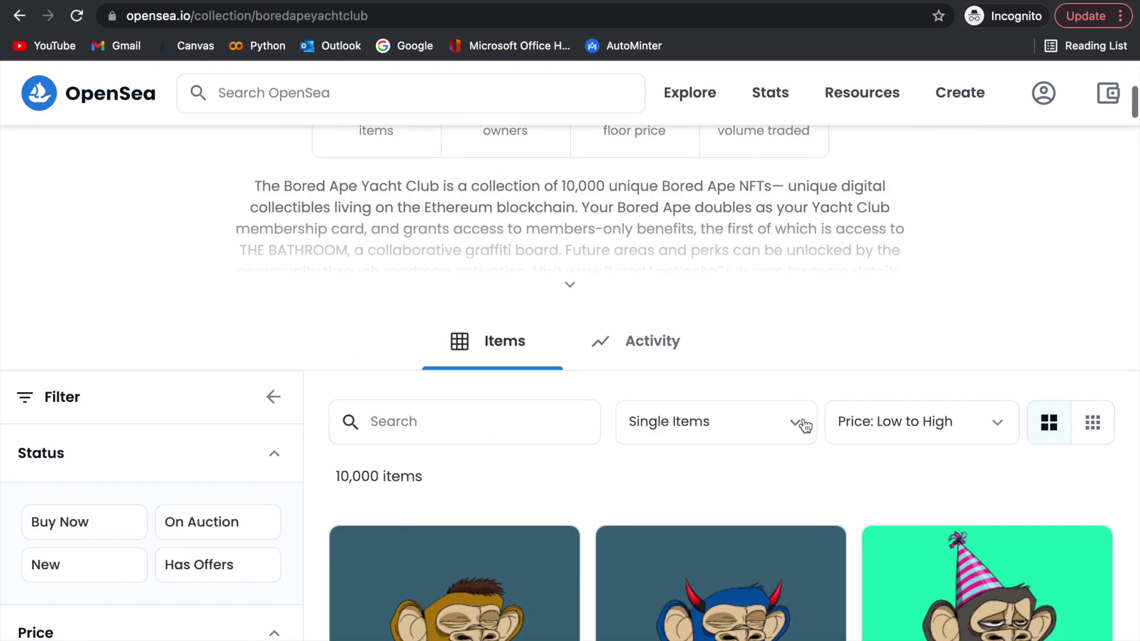
scroll(805, 425, down, 5)
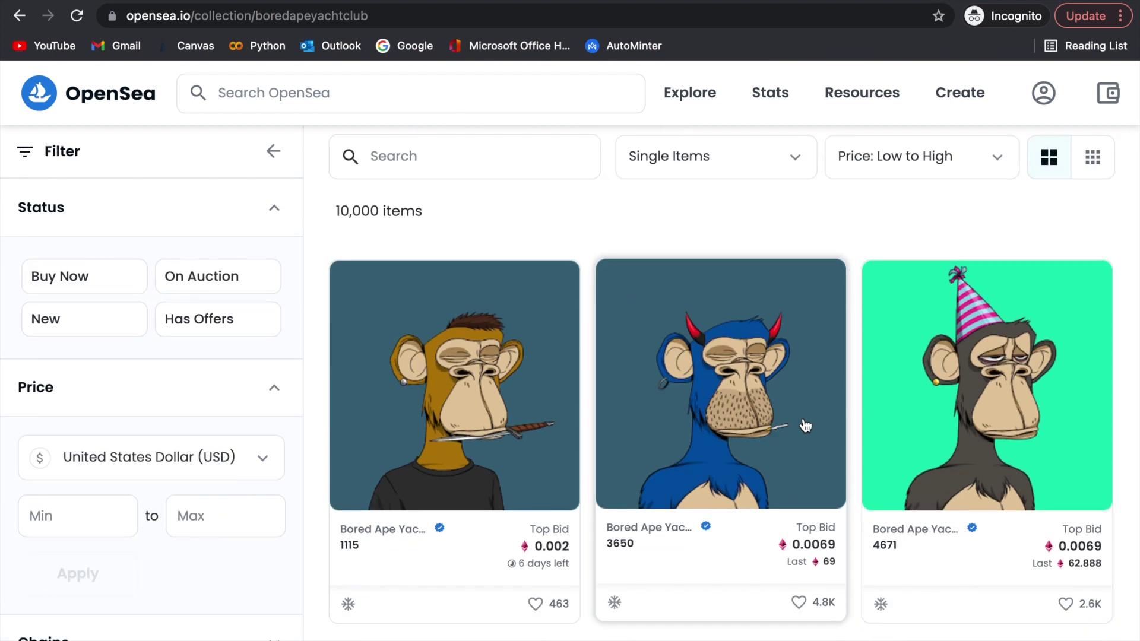
scroll(806, 426, down, 4)
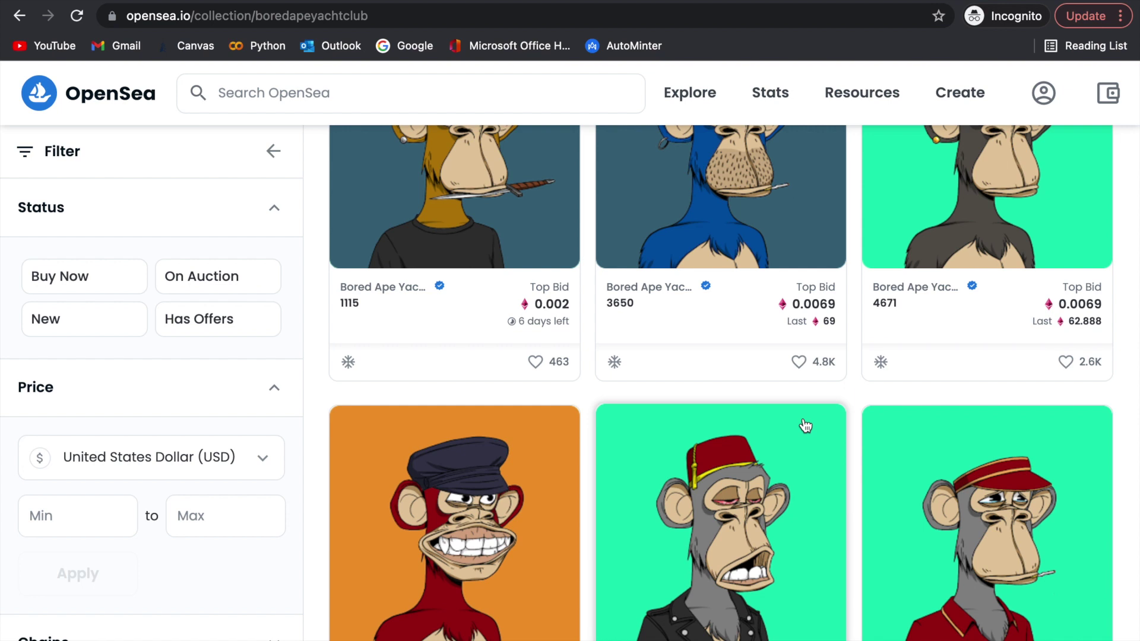
scroll(805, 426, down, 2)
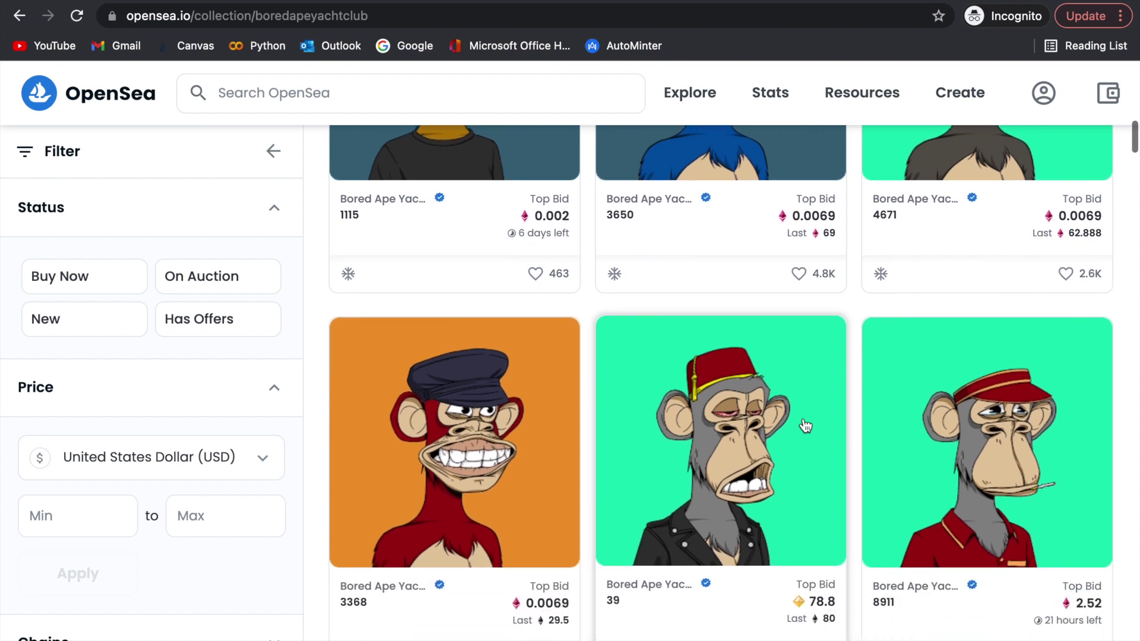
scroll(806, 425, up, 8)
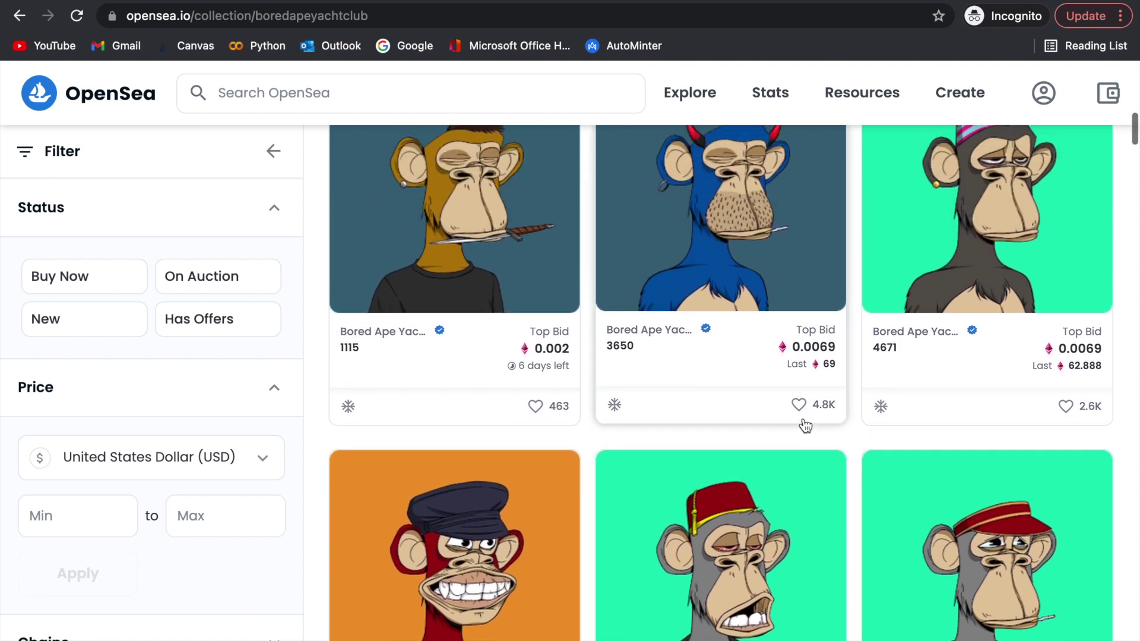
scroll(805, 426, up, 1)
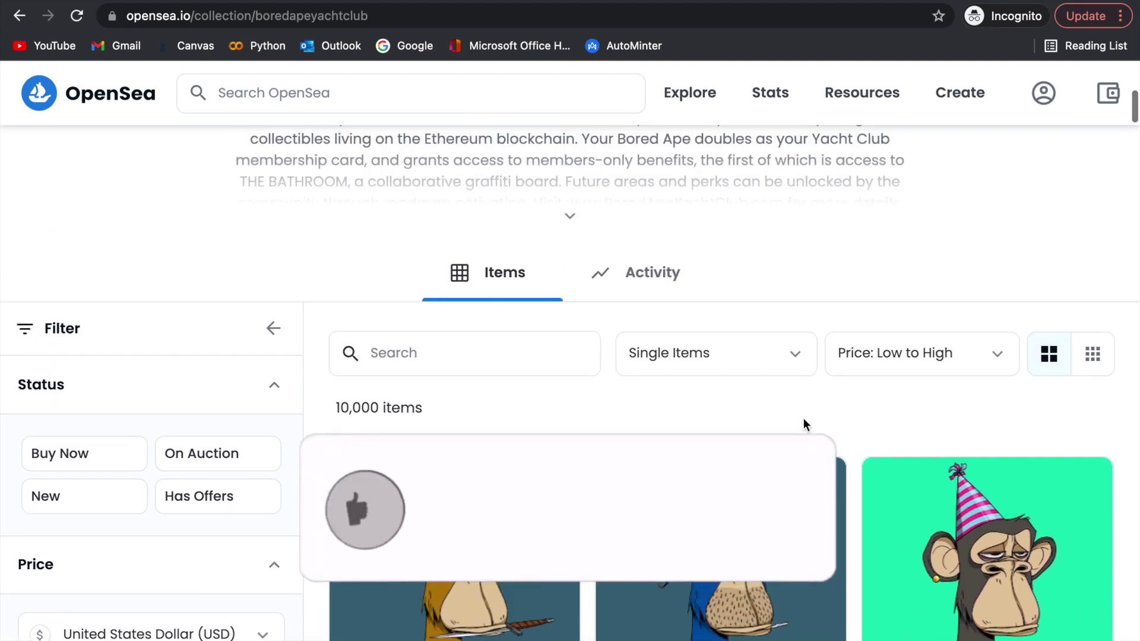
scroll(803, 418, up, 6)
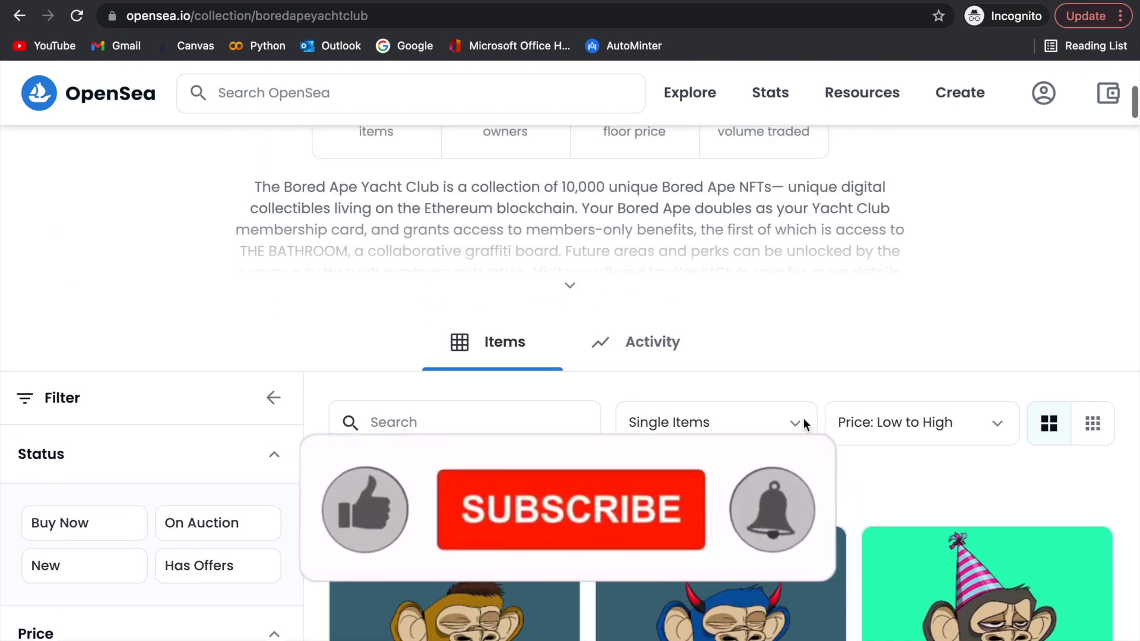
scroll(804, 418, up, 2)
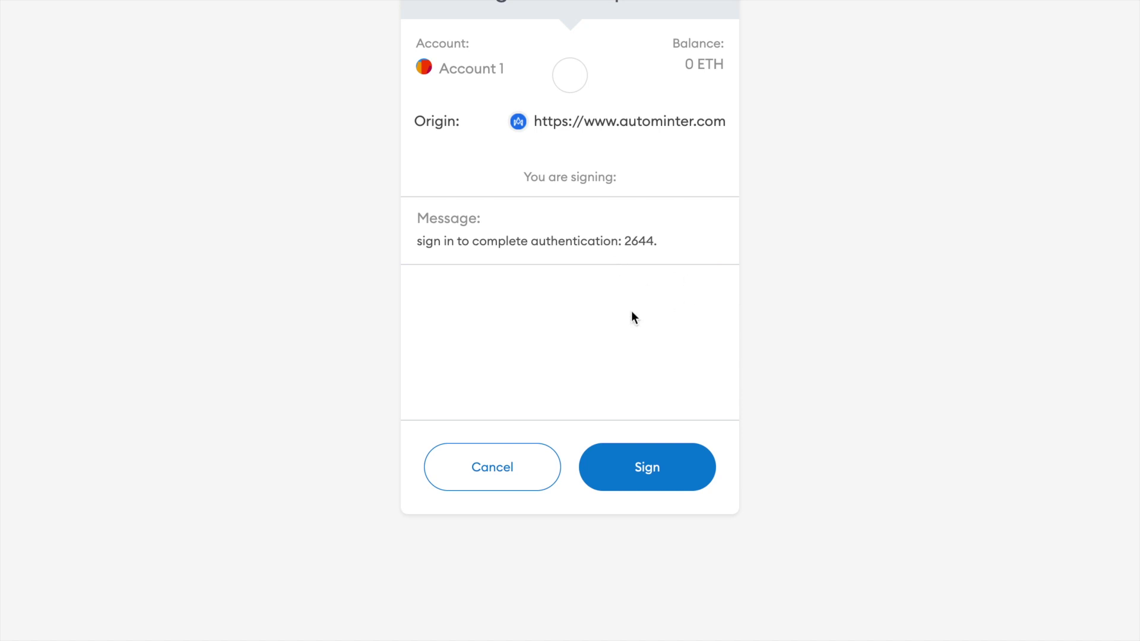
click(664, 465)
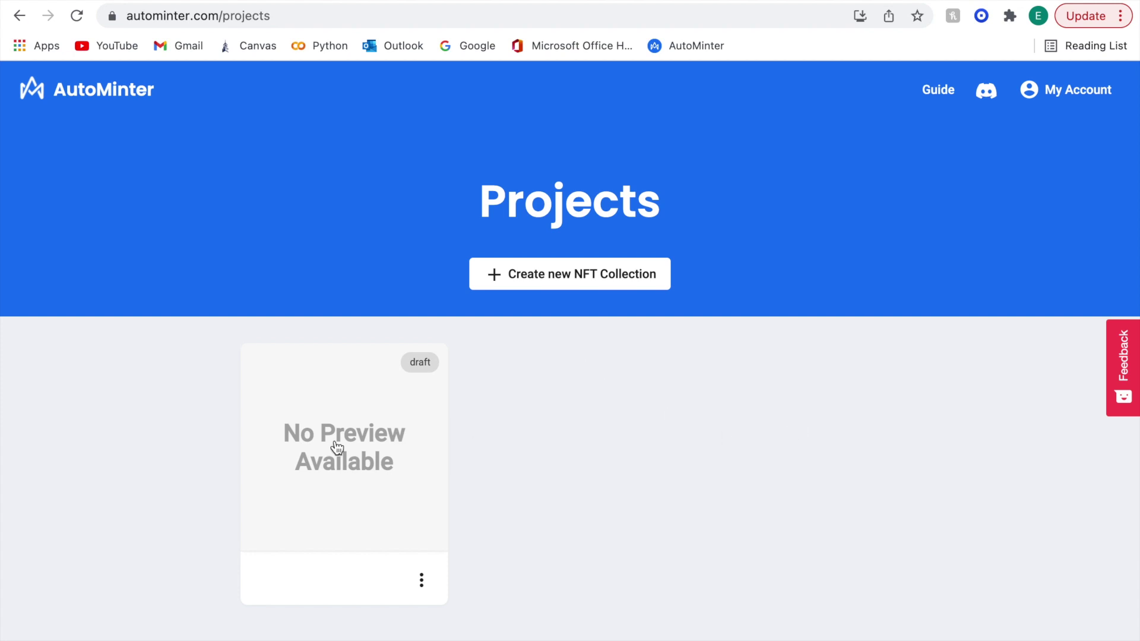
Create a new NFT collection and add its first layer, Background
click(588, 288)
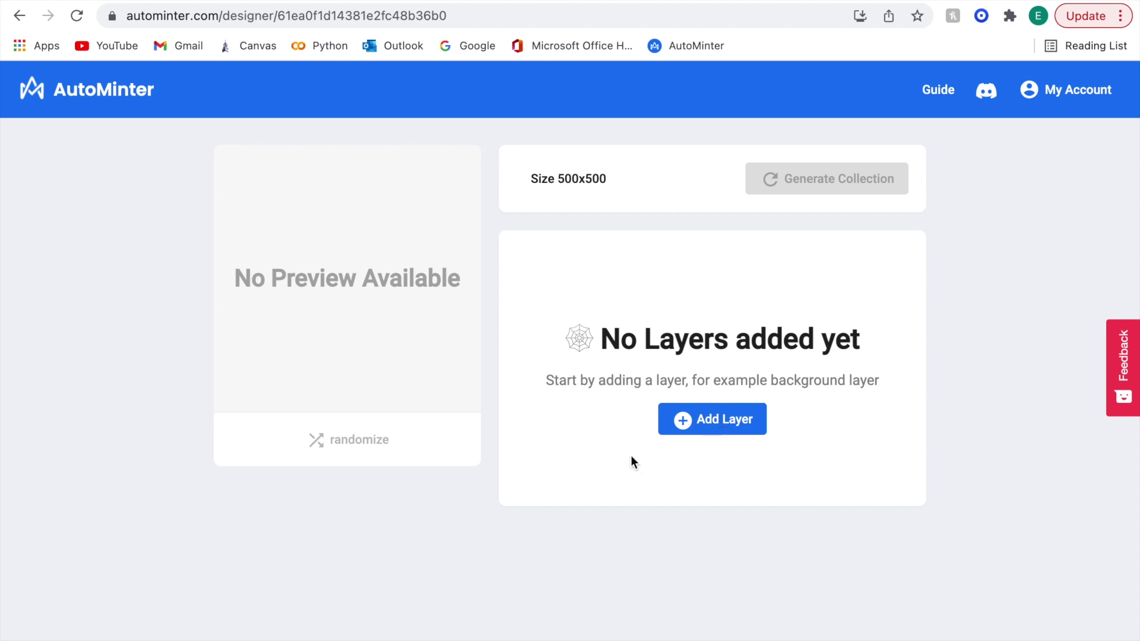
click(704, 420)
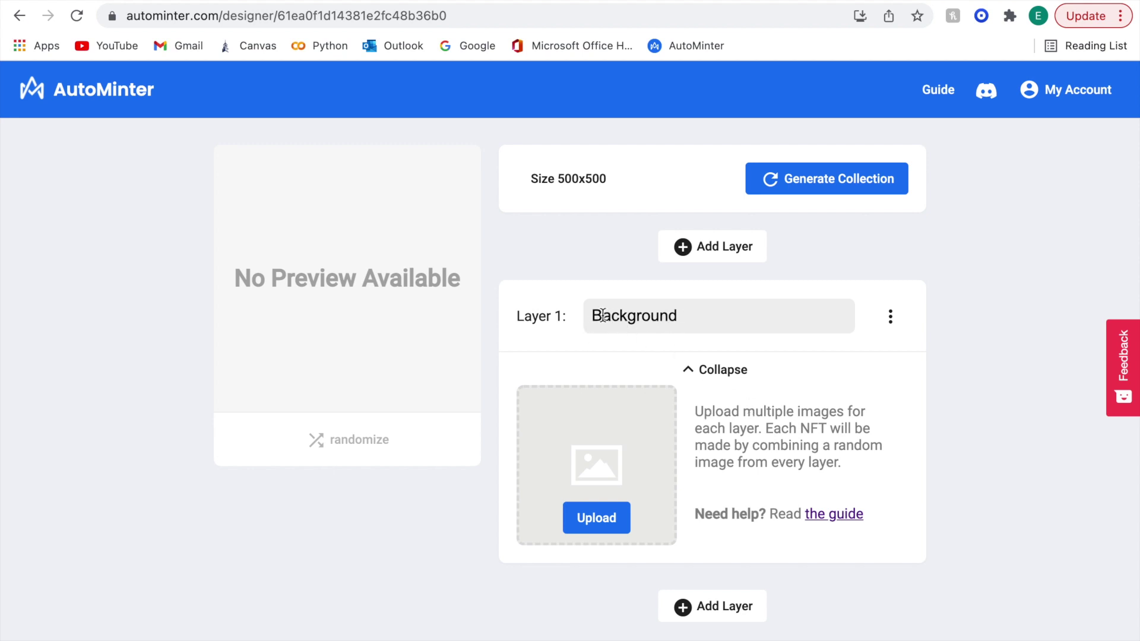
Upload color background.png from the NFT Files folder into the Background layer
click(604, 519)
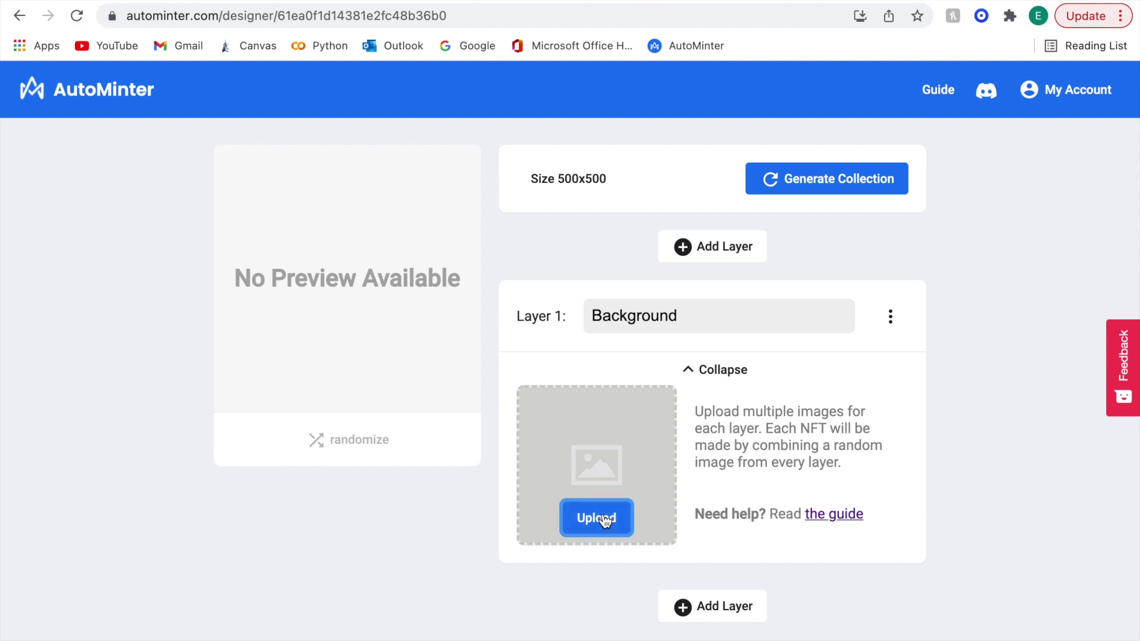
click(589, 519)
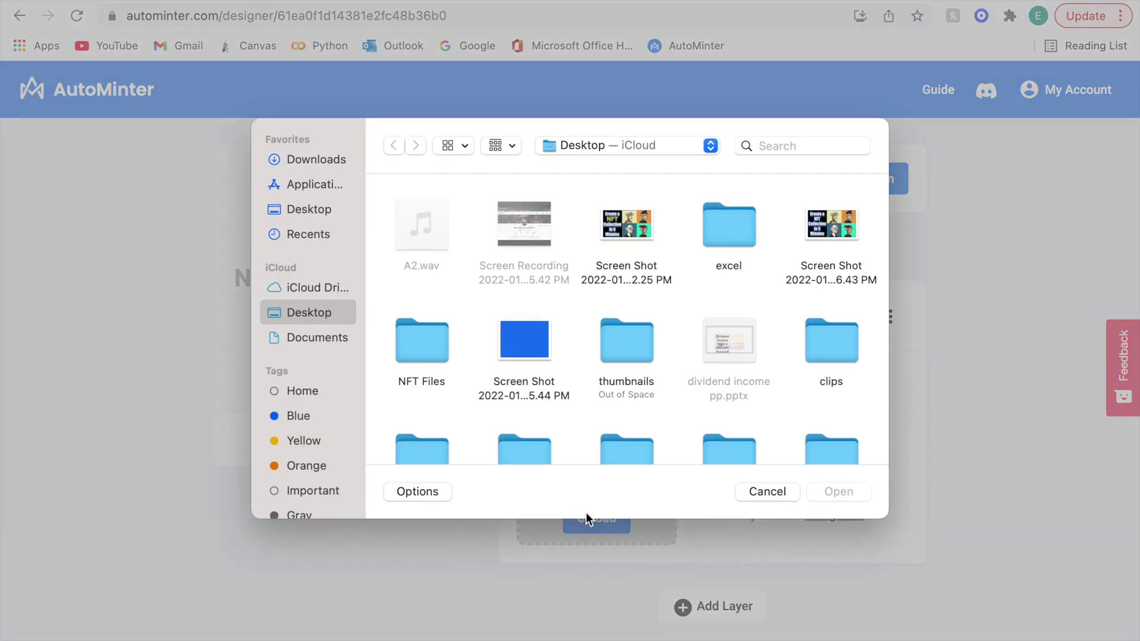
double_click(416, 344)
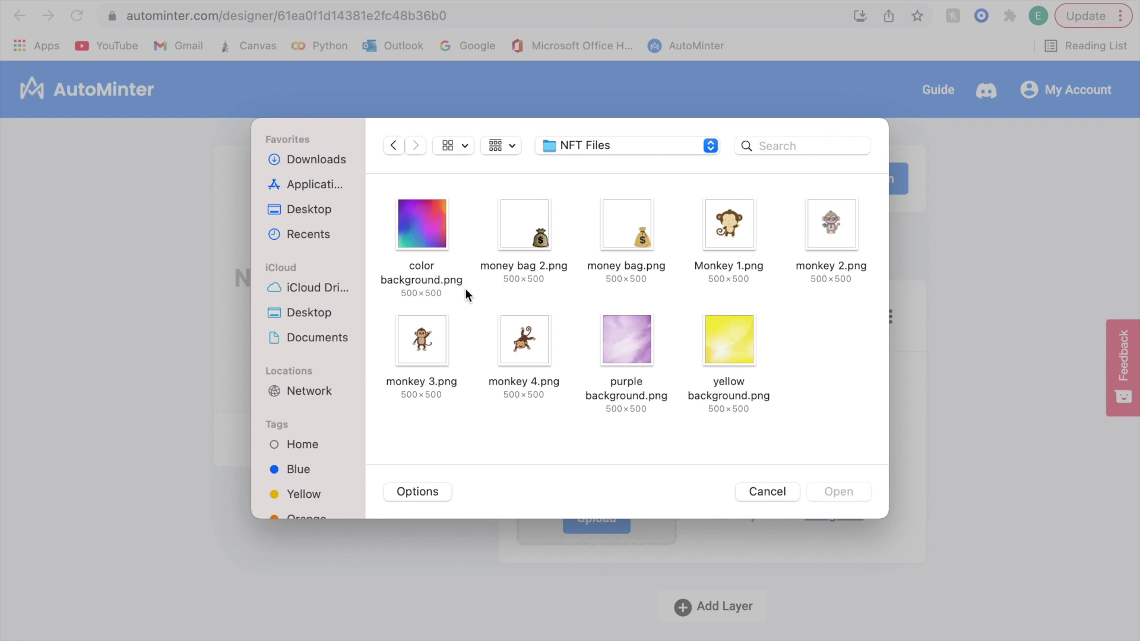
click(426, 225)
click(854, 493)
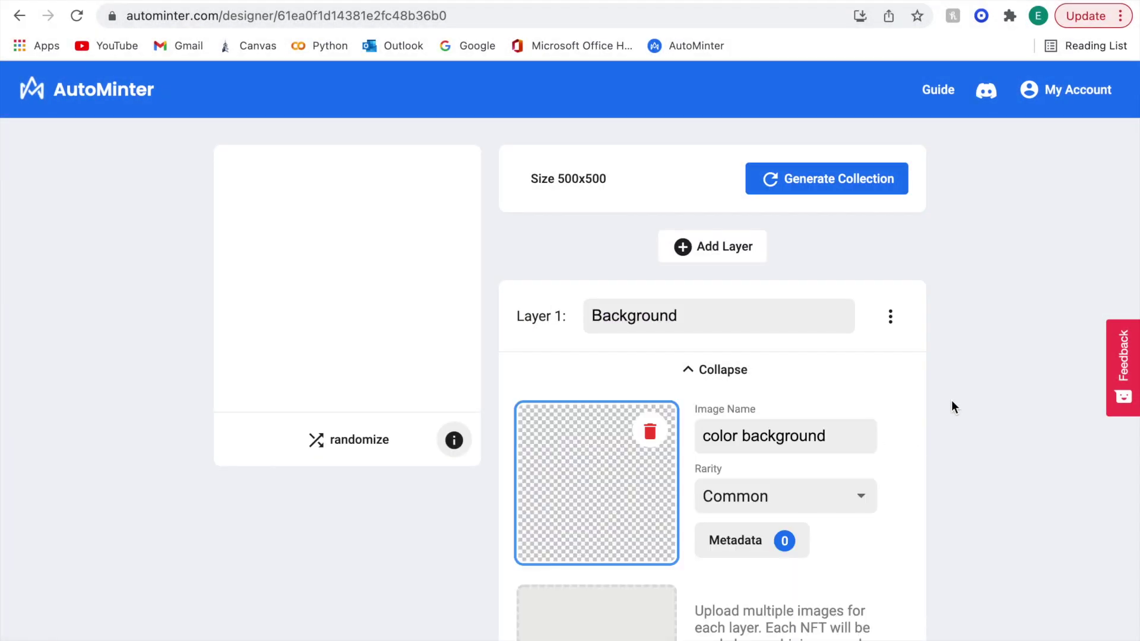
Upload purple background.png and yellow background.png into the Background layer
scroll(951, 400, down, 3)
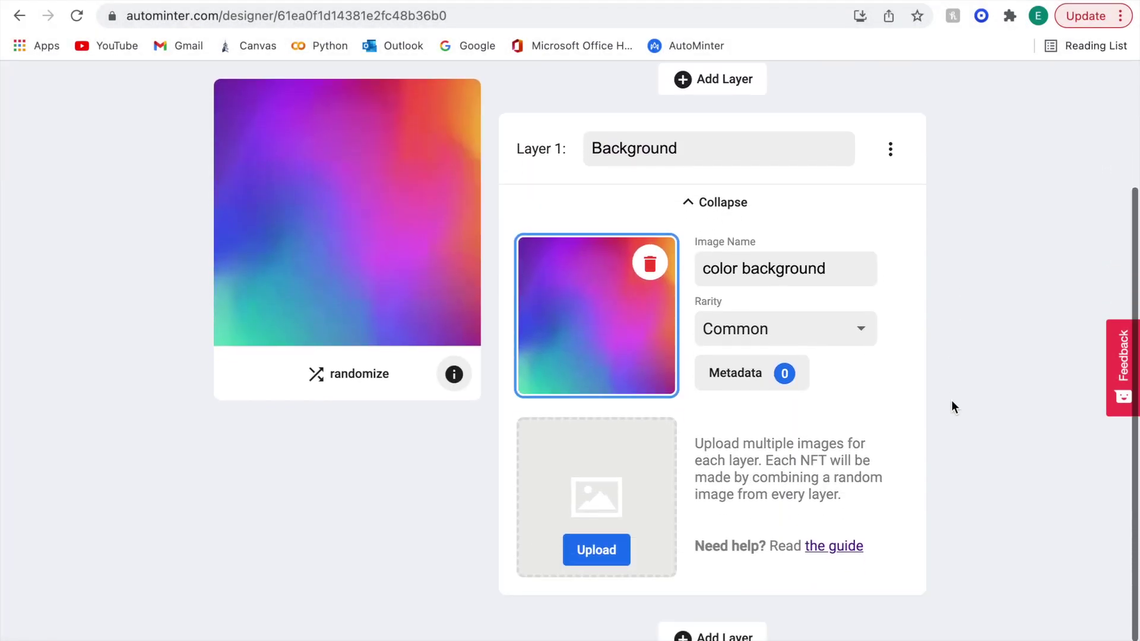
click(610, 552)
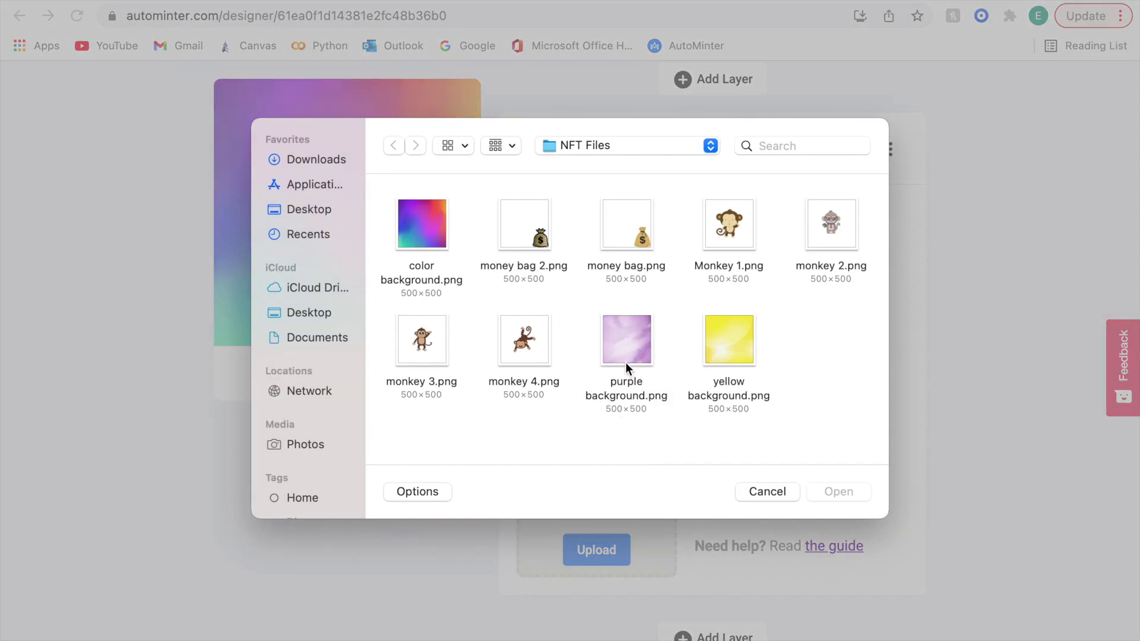
click(629, 351)
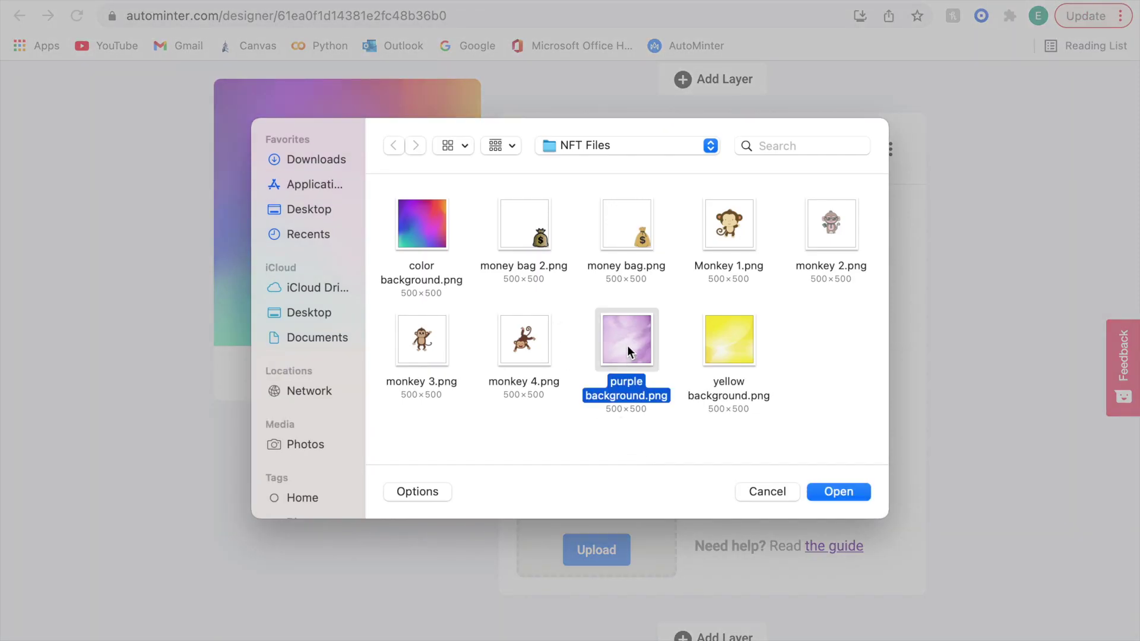
click(850, 493)
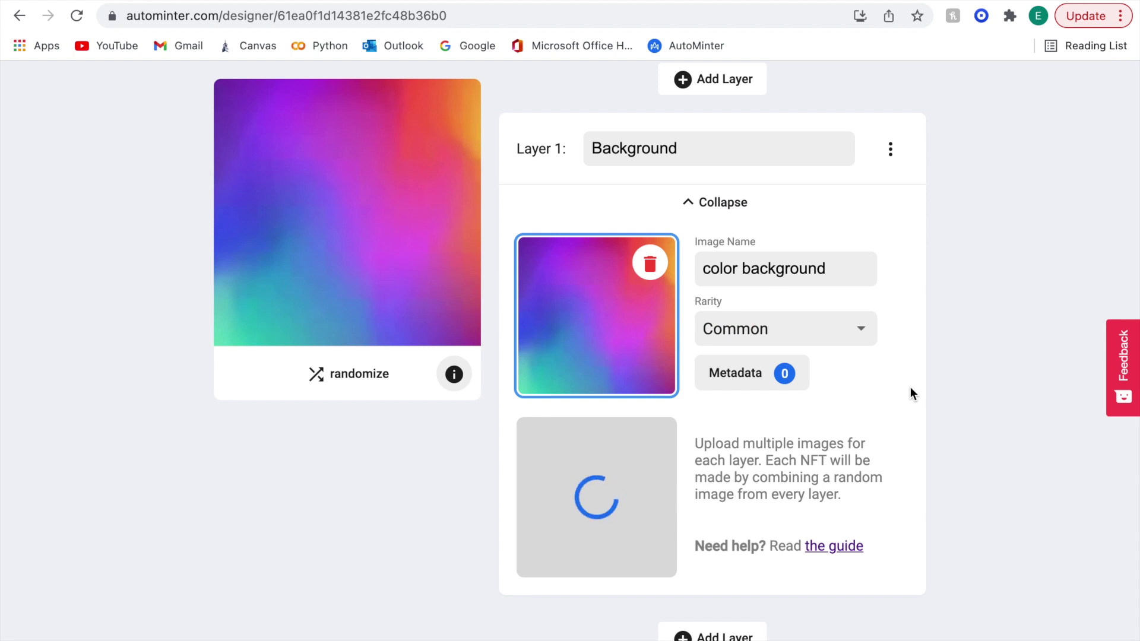
scroll(911, 392, down, 3)
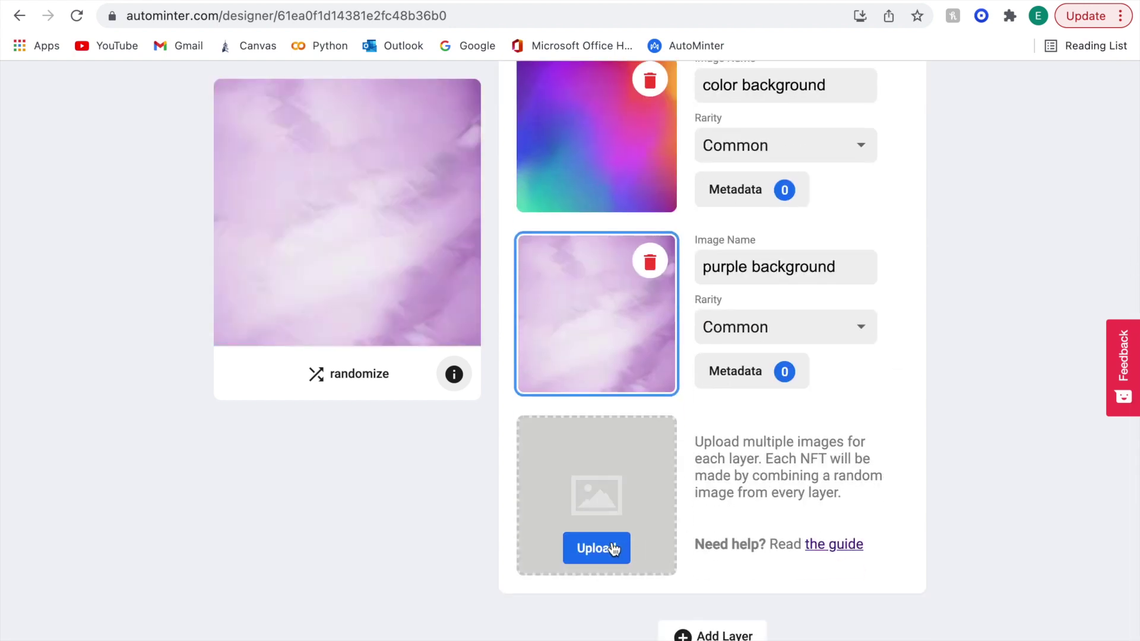
click(613, 550)
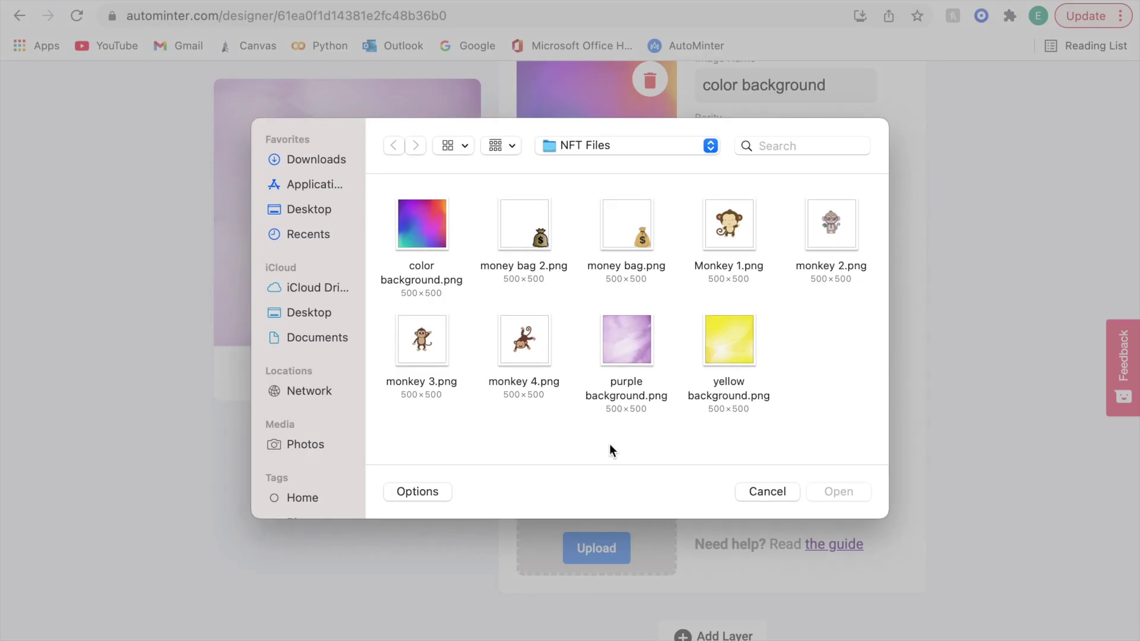
click(732, 338)
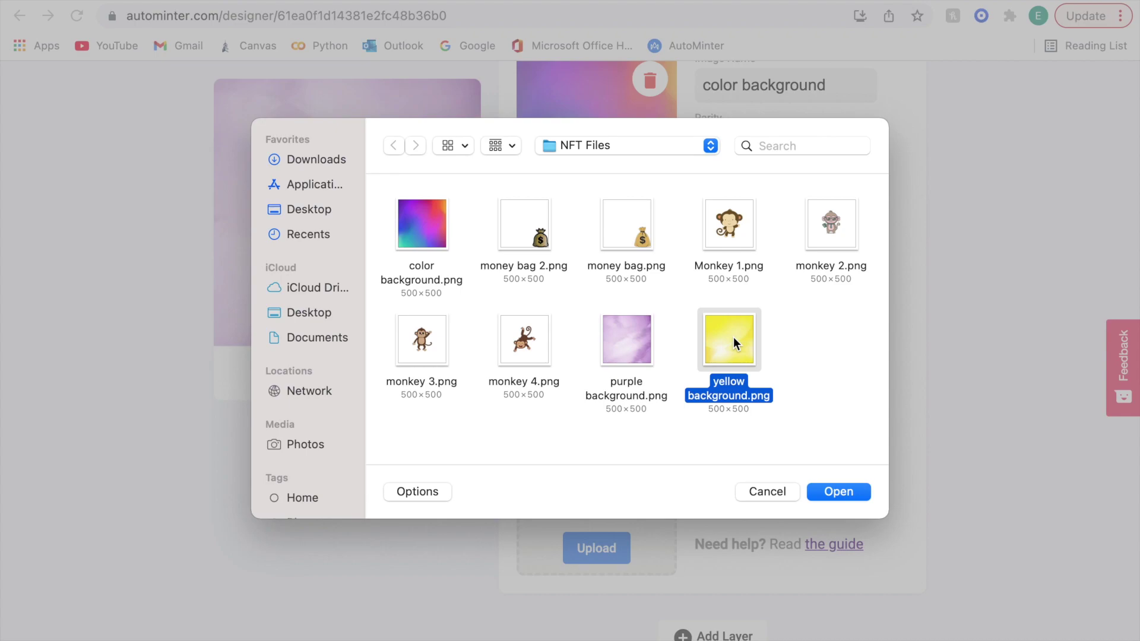
click(839, 493)
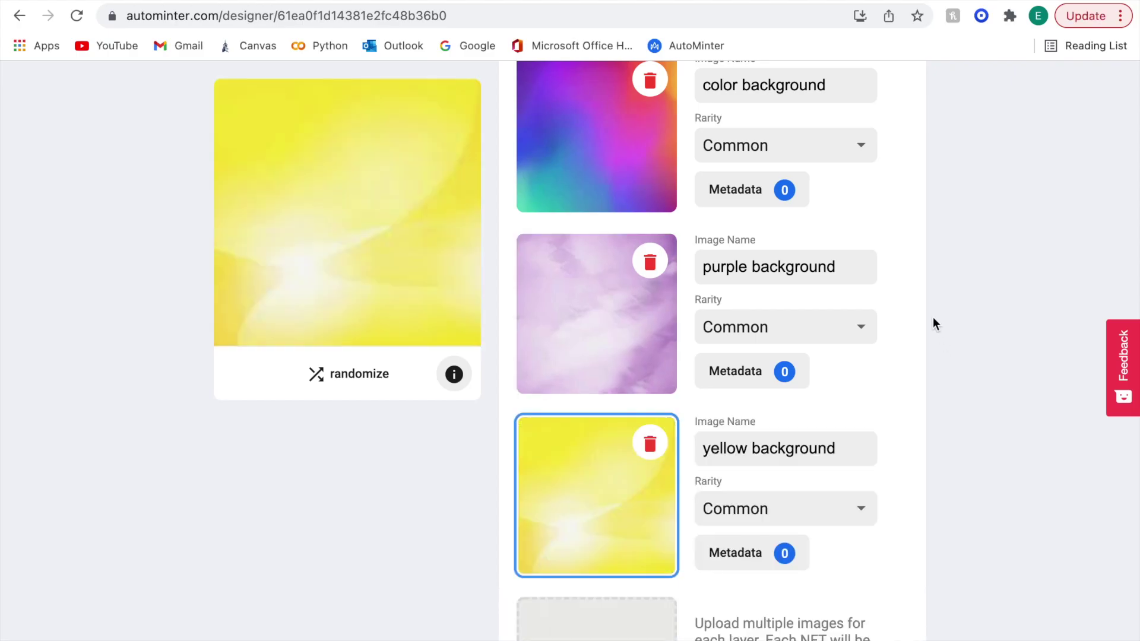
scroll(932, 317, up, 5)
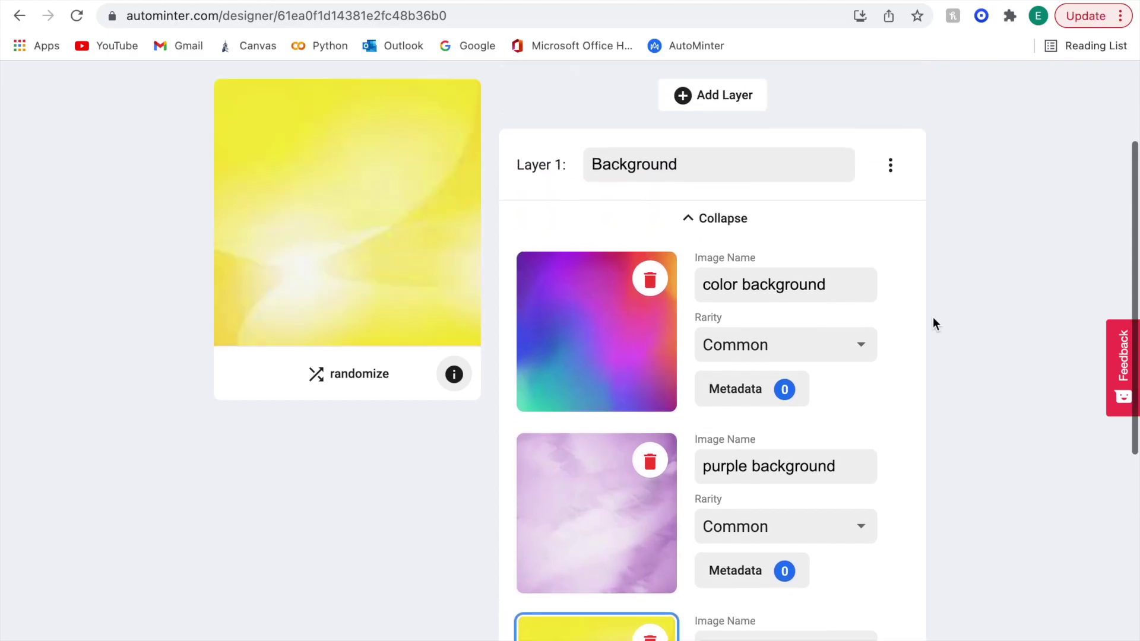
Change the color background image's rarity from Common to Rare
scroll(933, 324, down, 3)
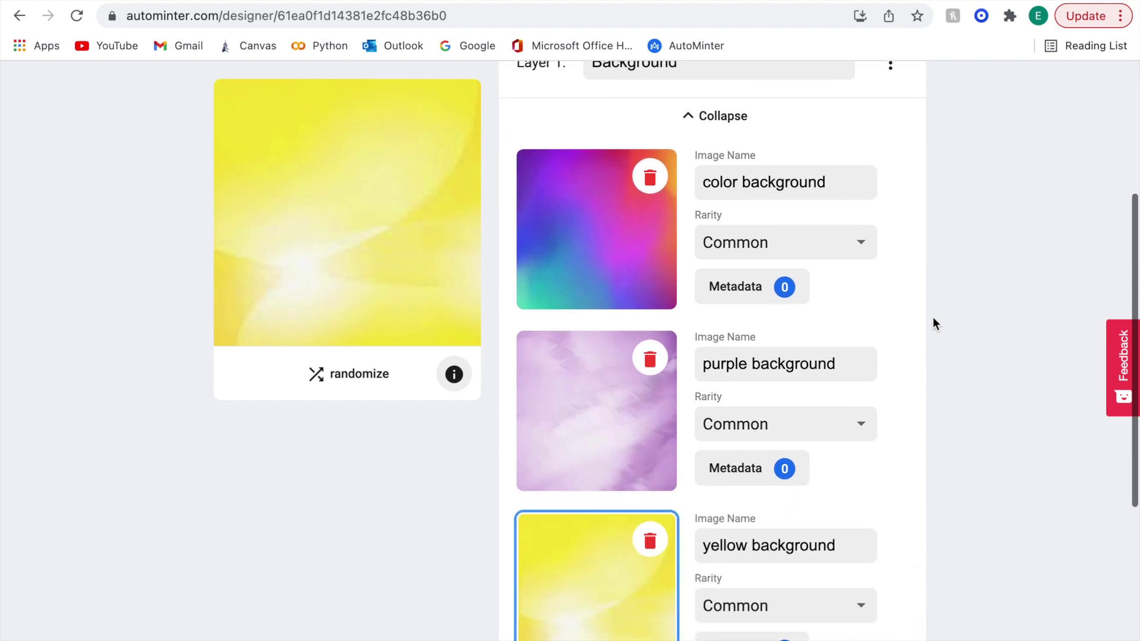
scroll(842, 406, down, 1)
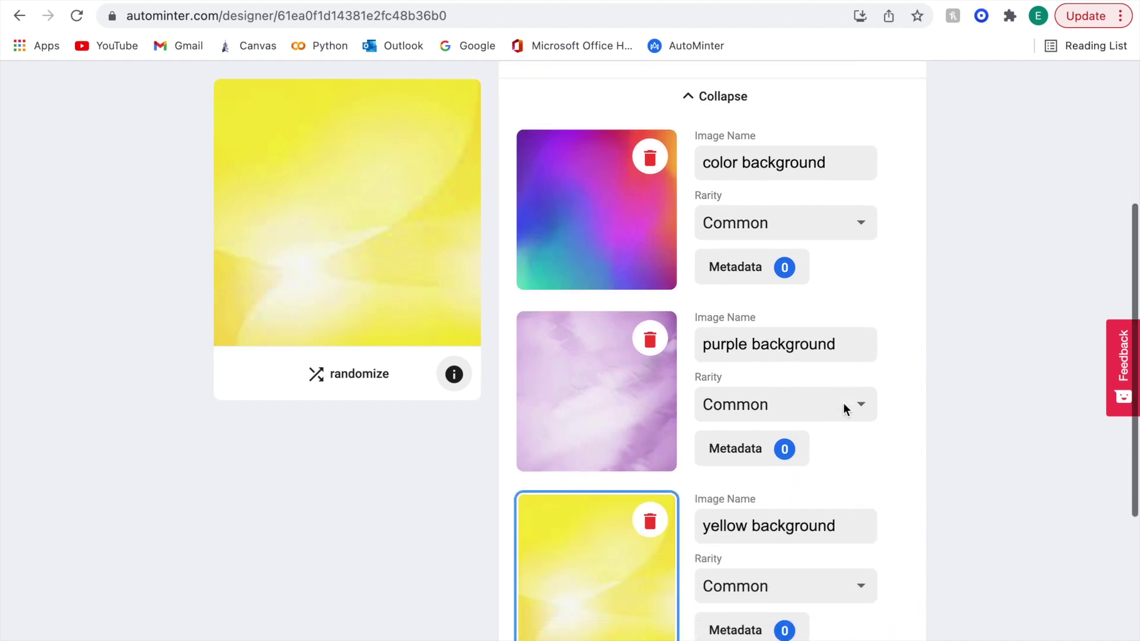
click(867, 232)
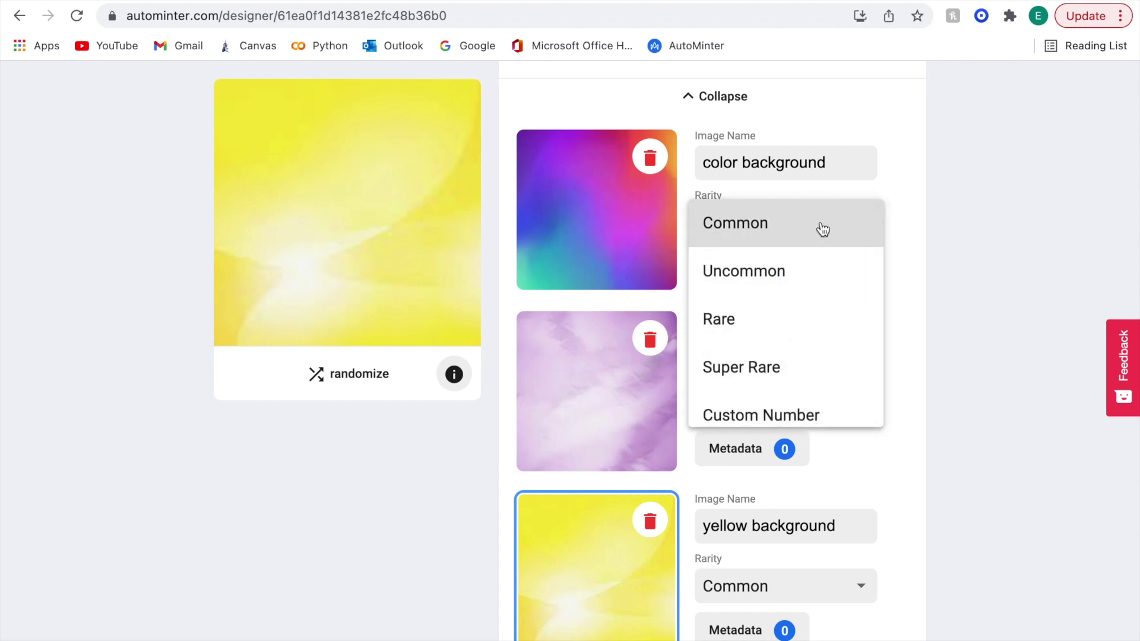
scroll(810, 323, down, 1)
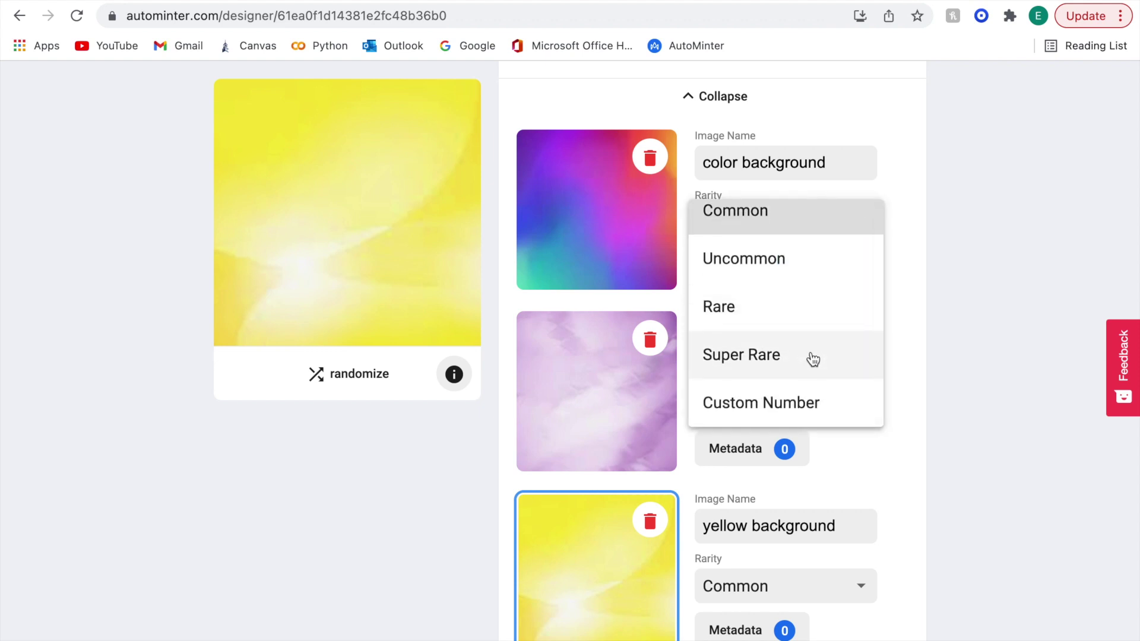
scroll(843, 317, up, 1)
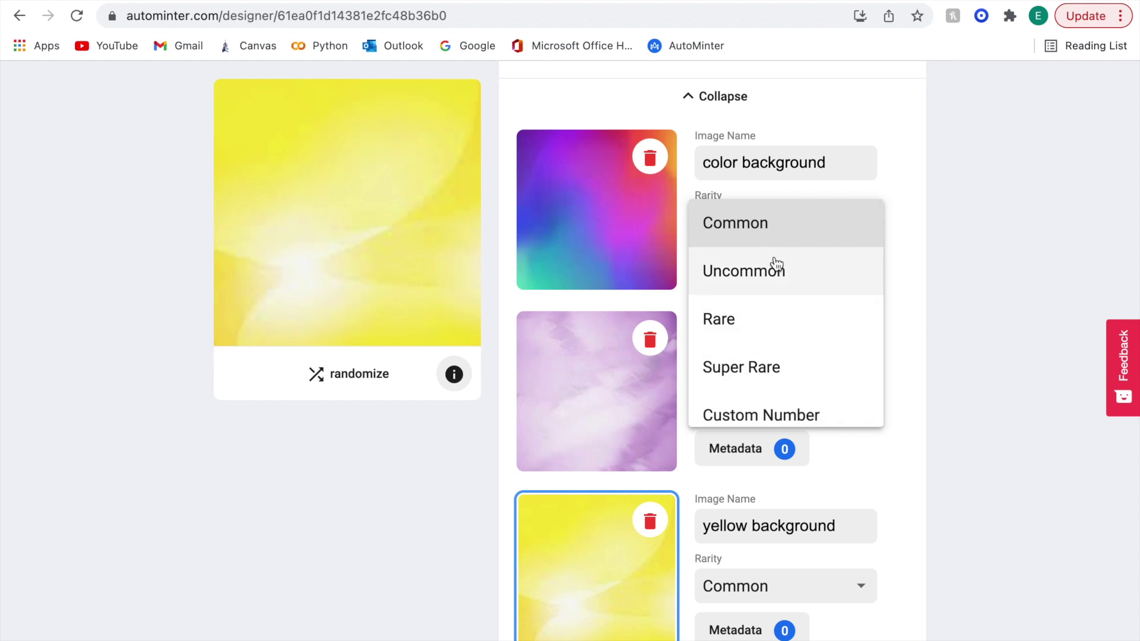
click(842, 320)
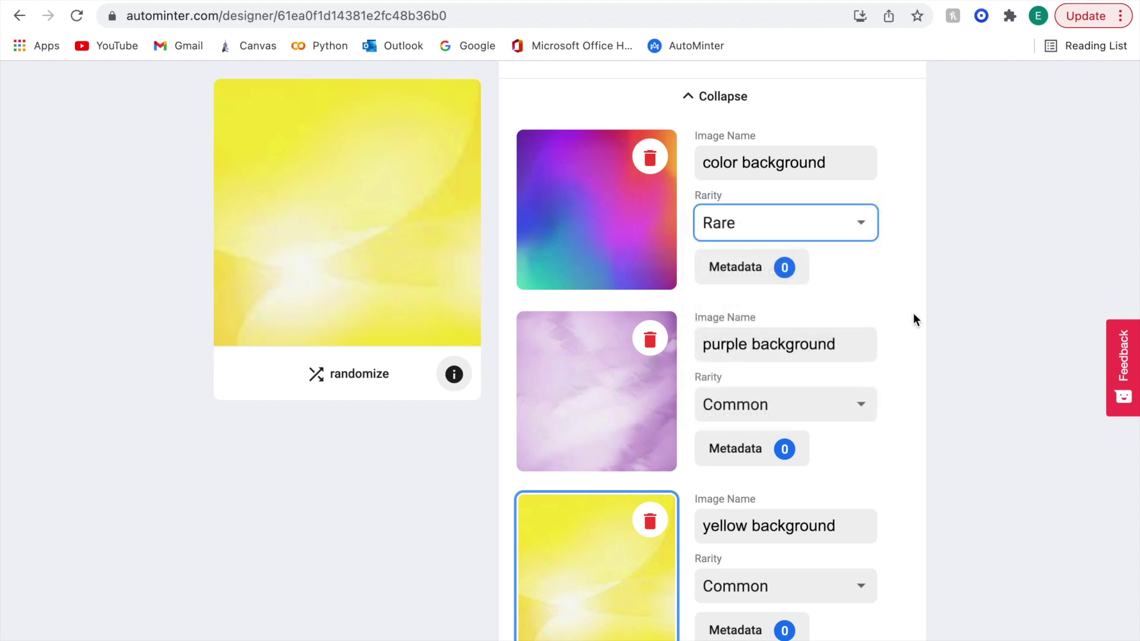
scroll(922, 368, up, 5)
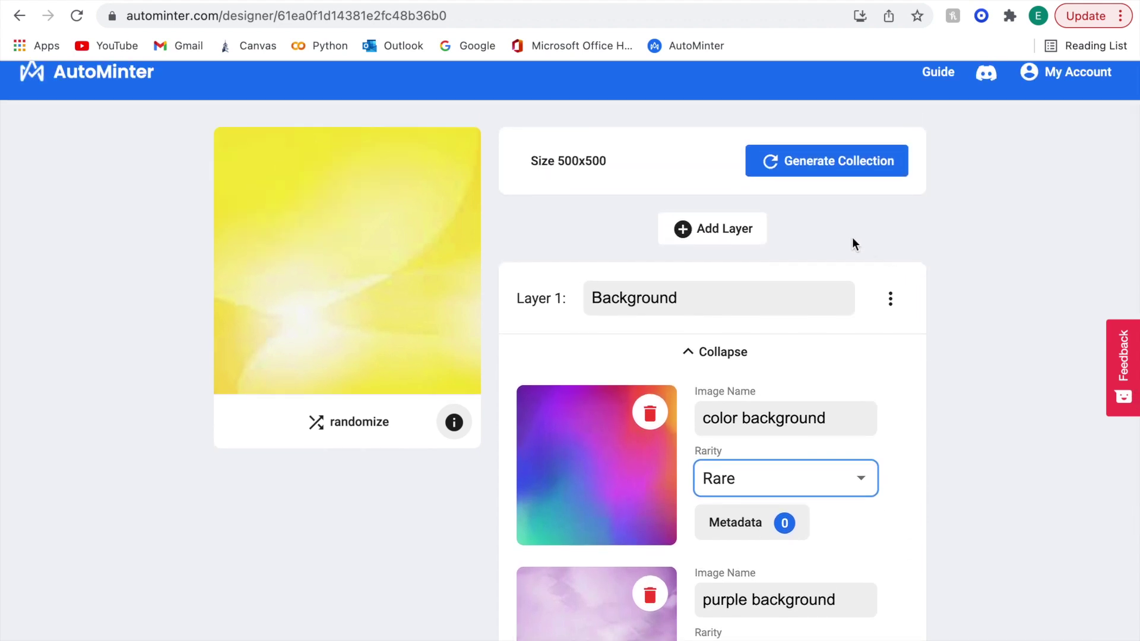
Add a new layer named Monkey and upload Monkey 1.png into it
click(706, 233)
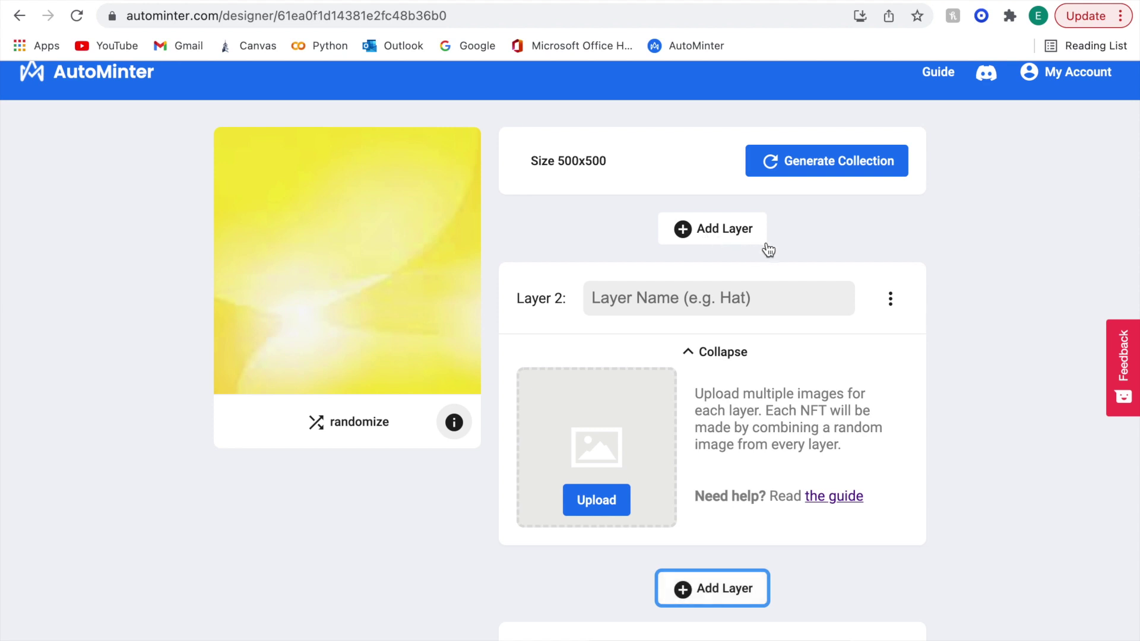
click(741, 299)
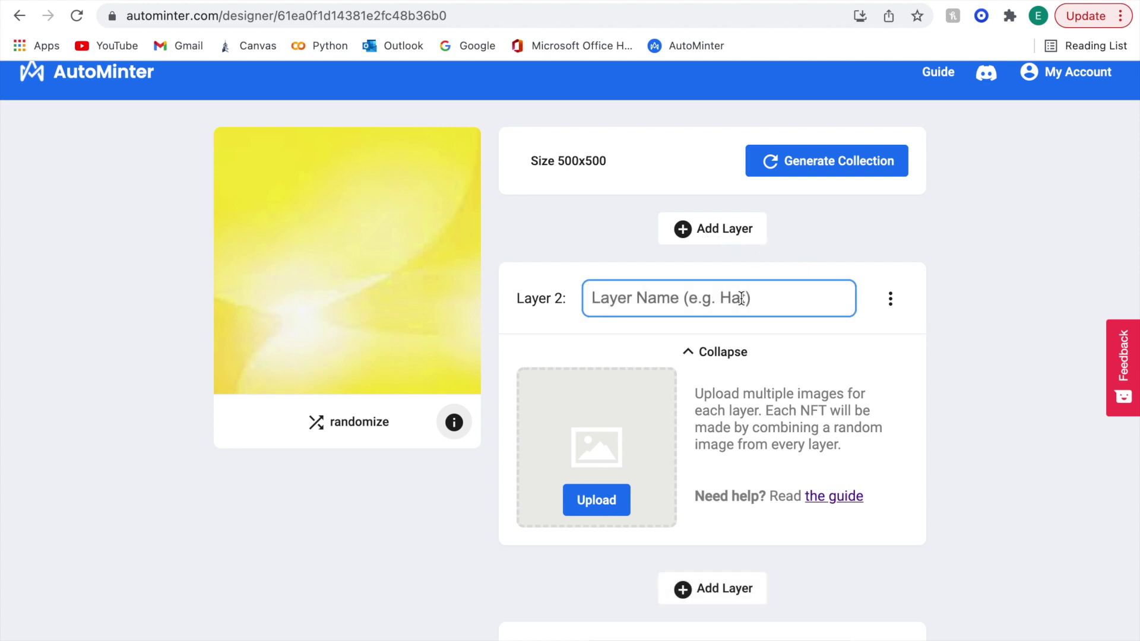
text(Monkey)
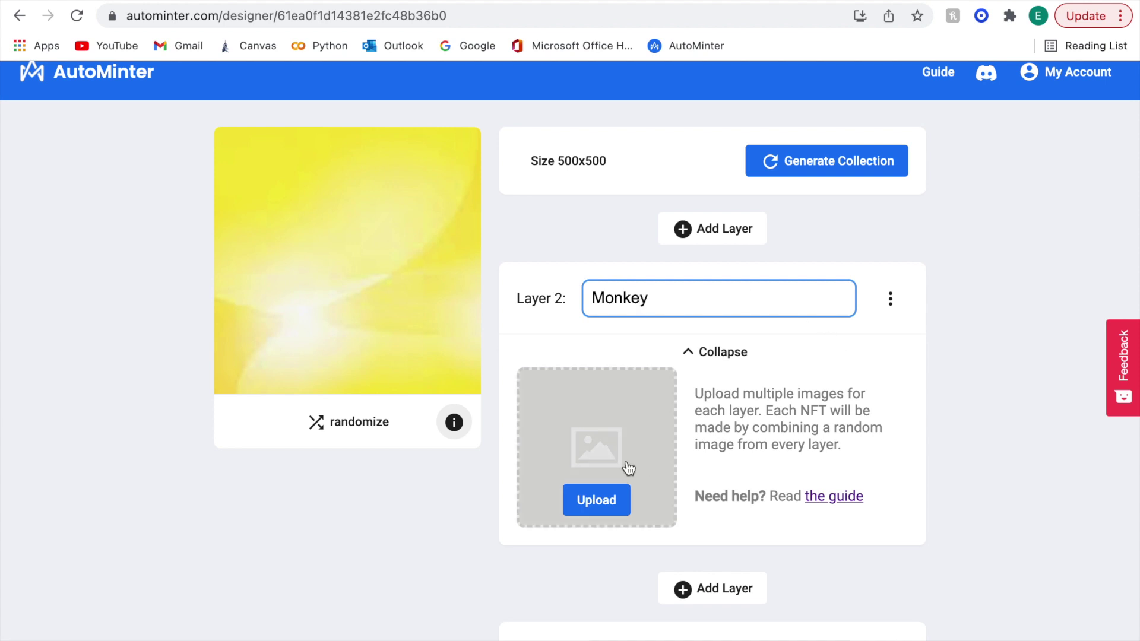
click(608, 500)
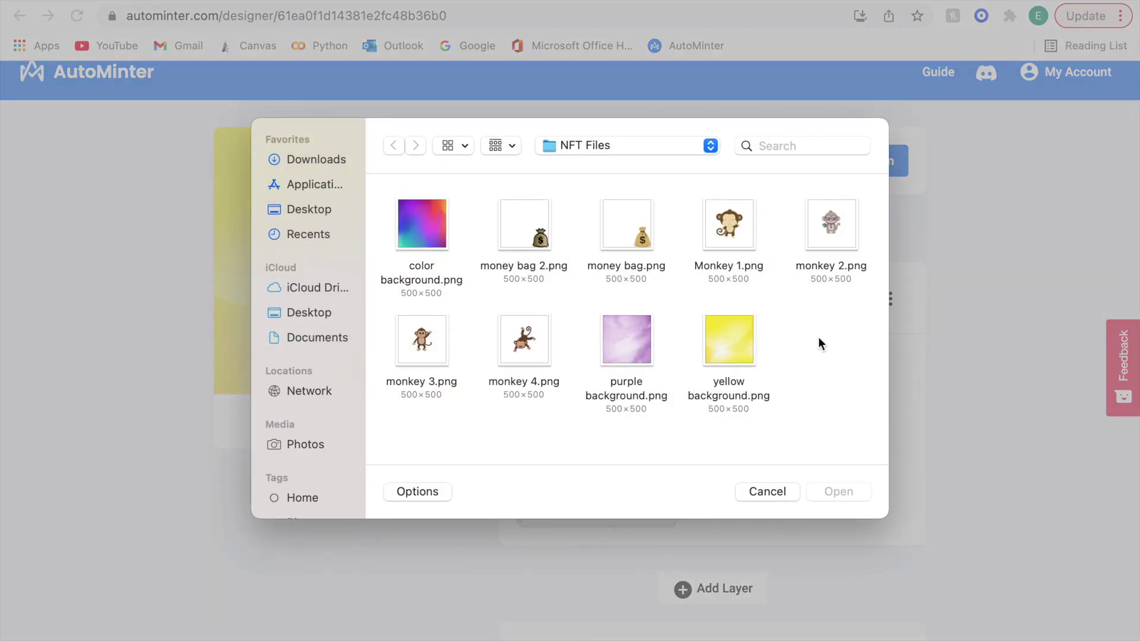
click(742, 238)
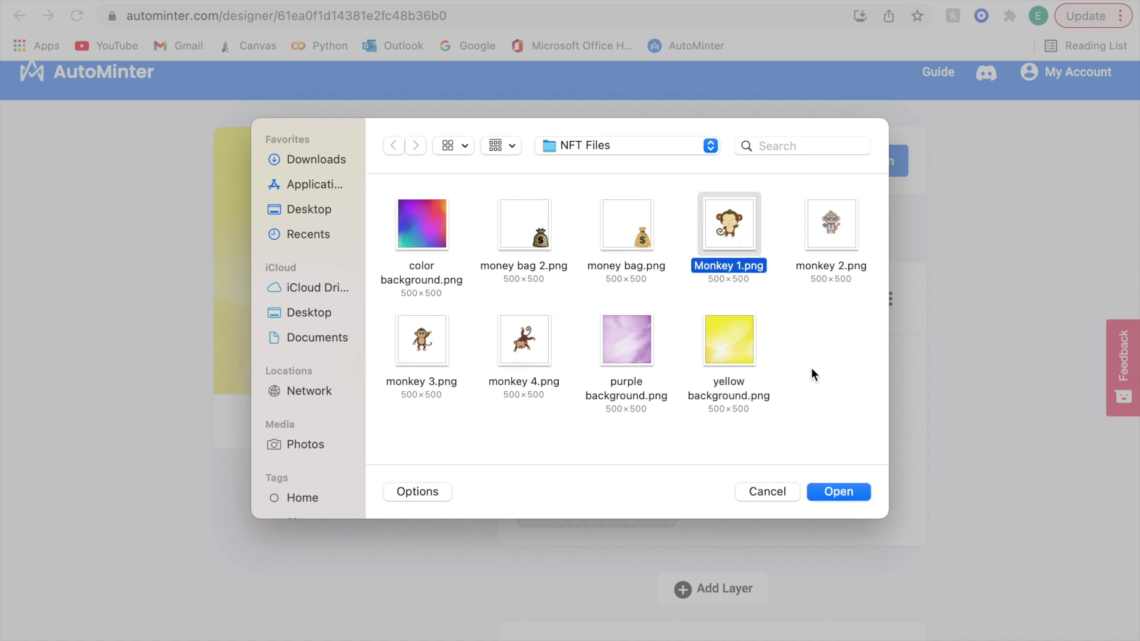
click(838, 491)
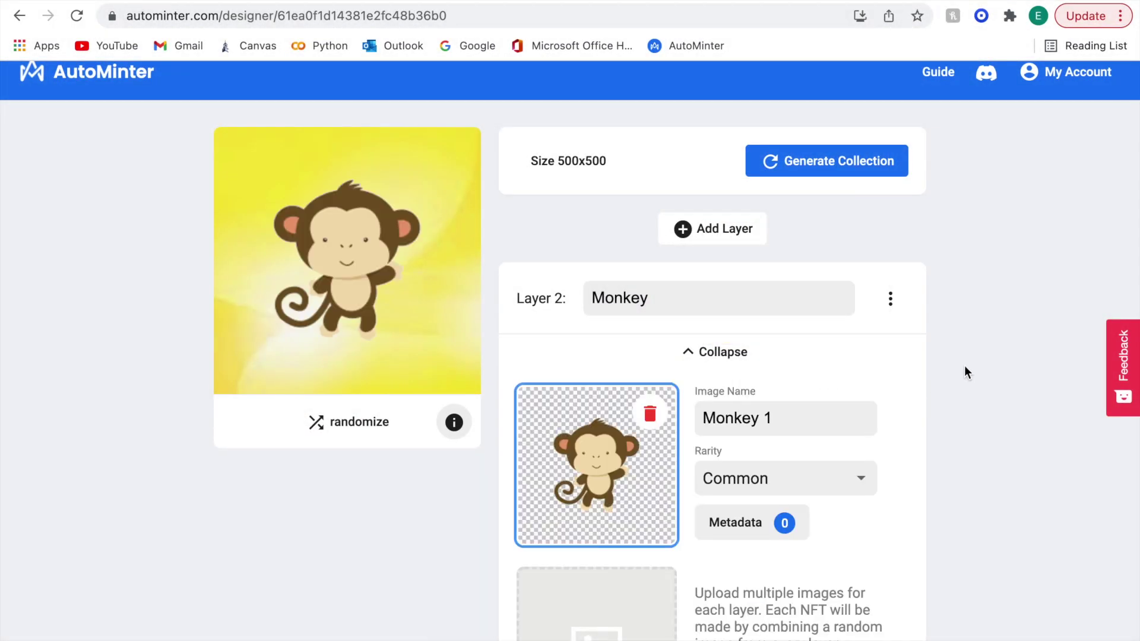
Upload monkey 2.png, monkey 3.png and monkey 4.png into the Monkey layer
scroll(964, 372, down, 3)
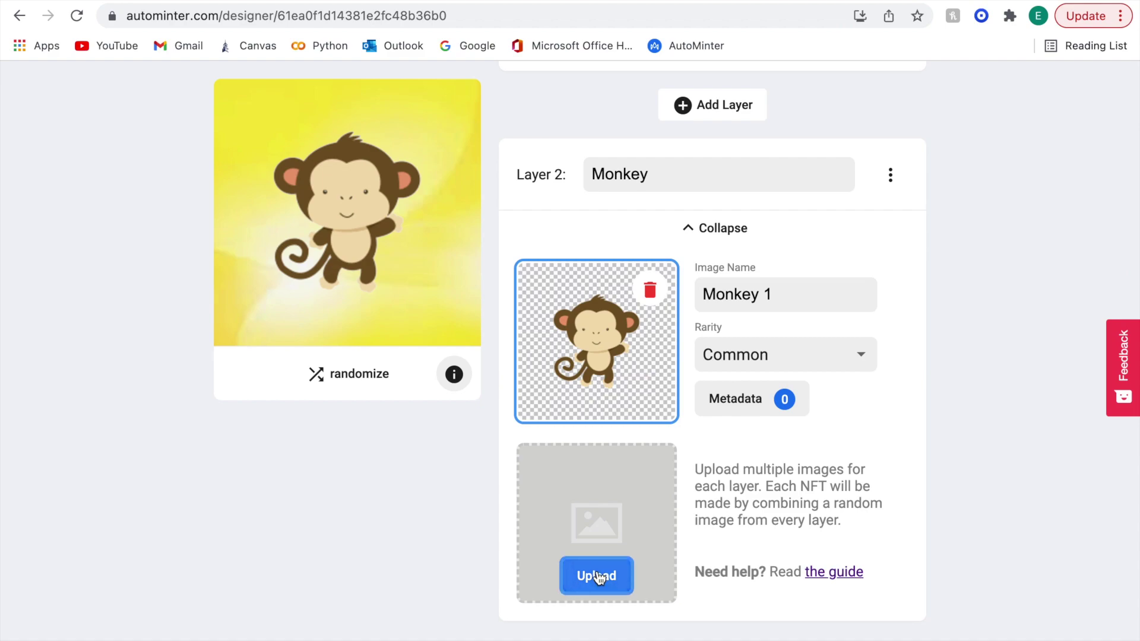
click(599, 576)
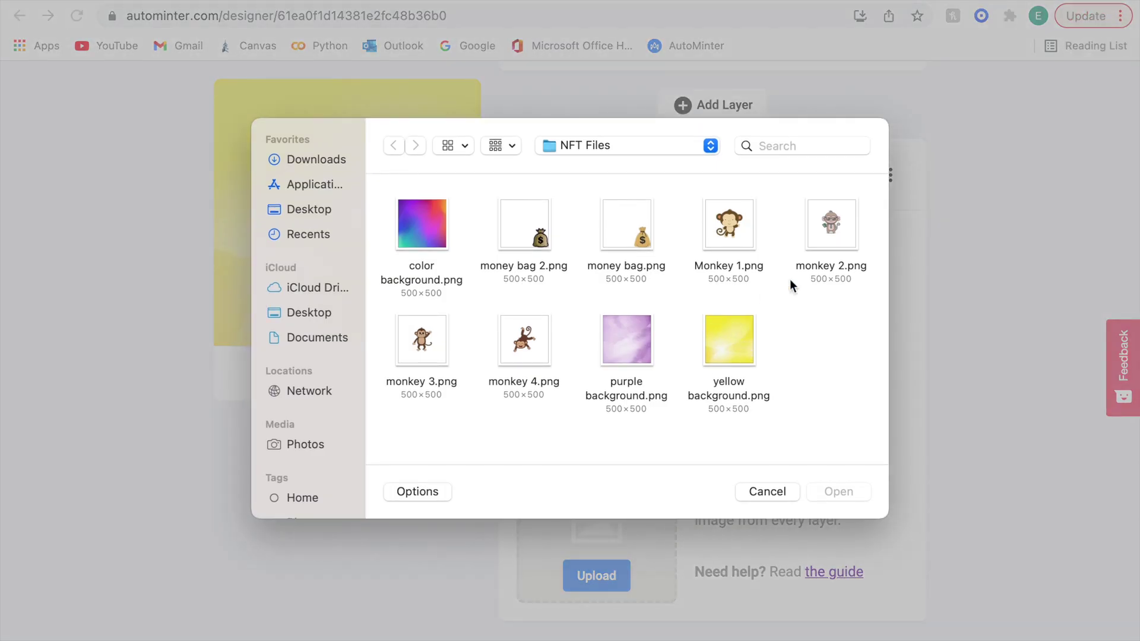
click(819, 249)
click(850, 496)
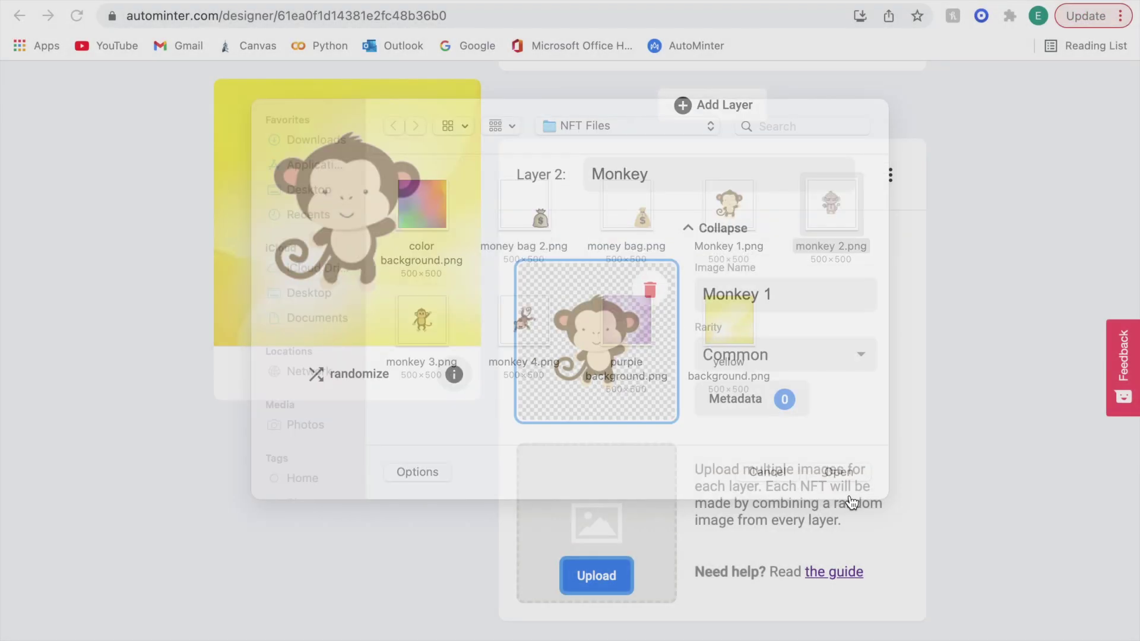
scroll(949, 378, down, 4)
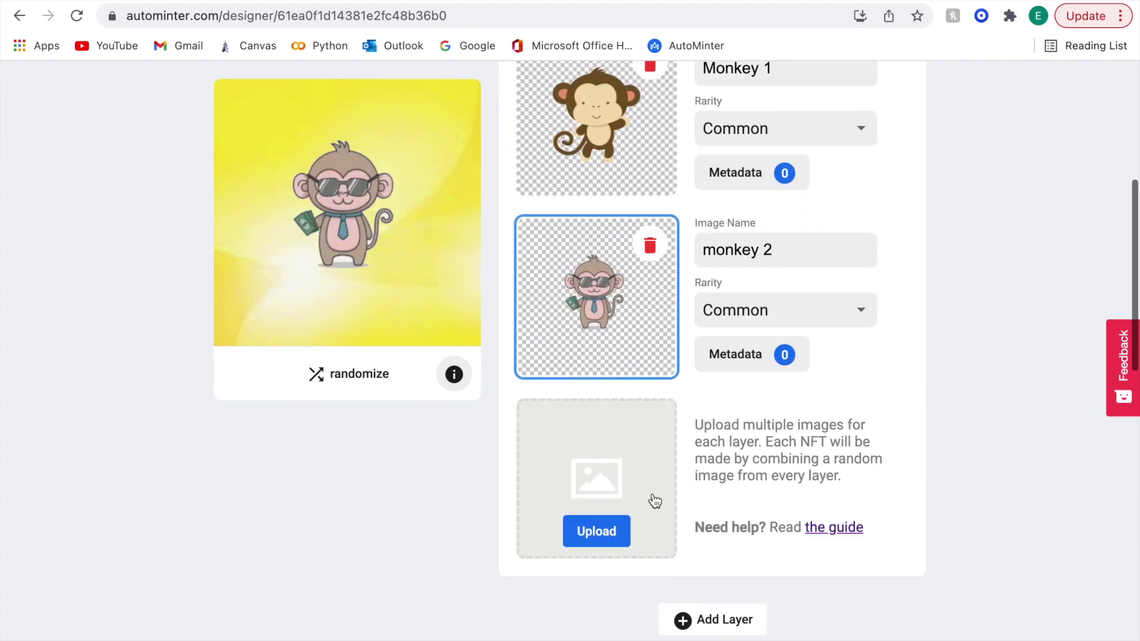
click(593, 537)
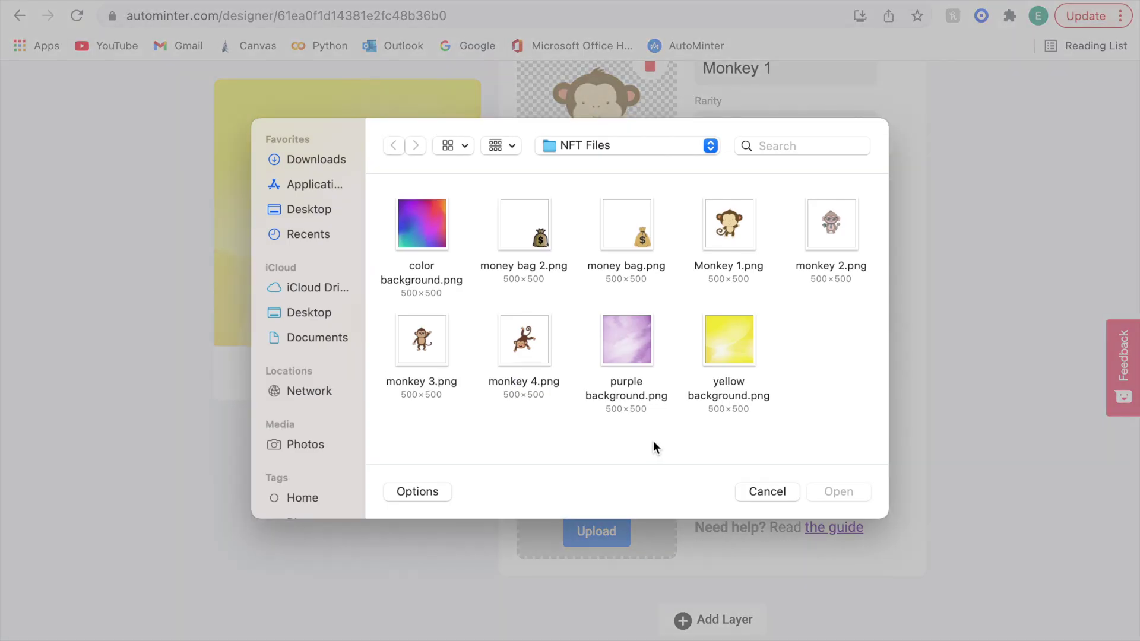
click(426, 355)
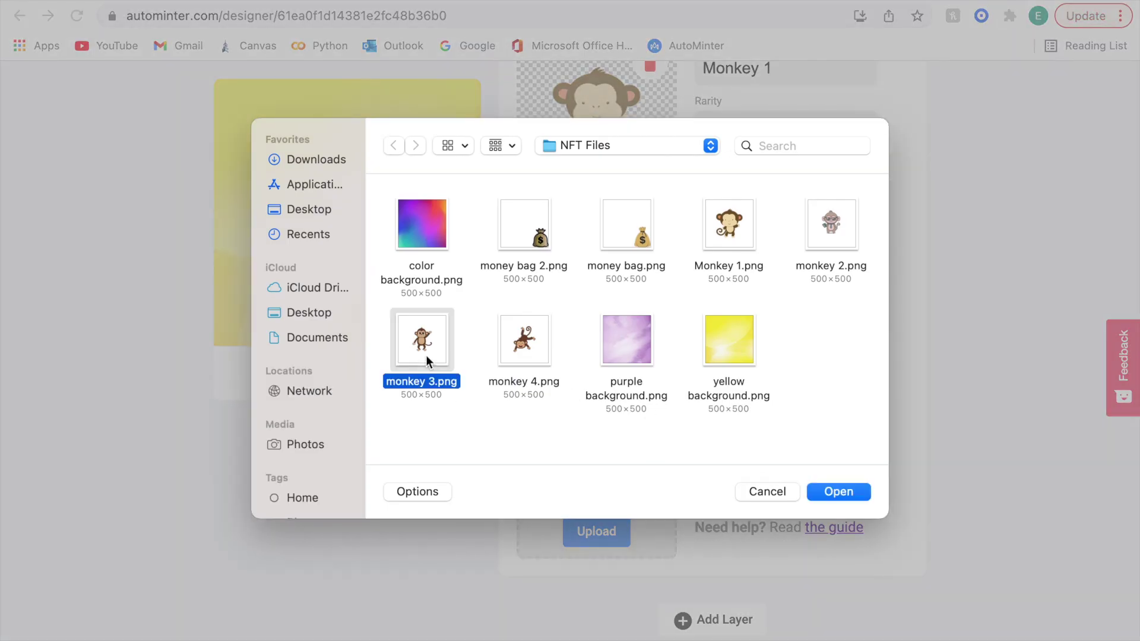
click(845, 497)
scroll(908, 363, down, 4)
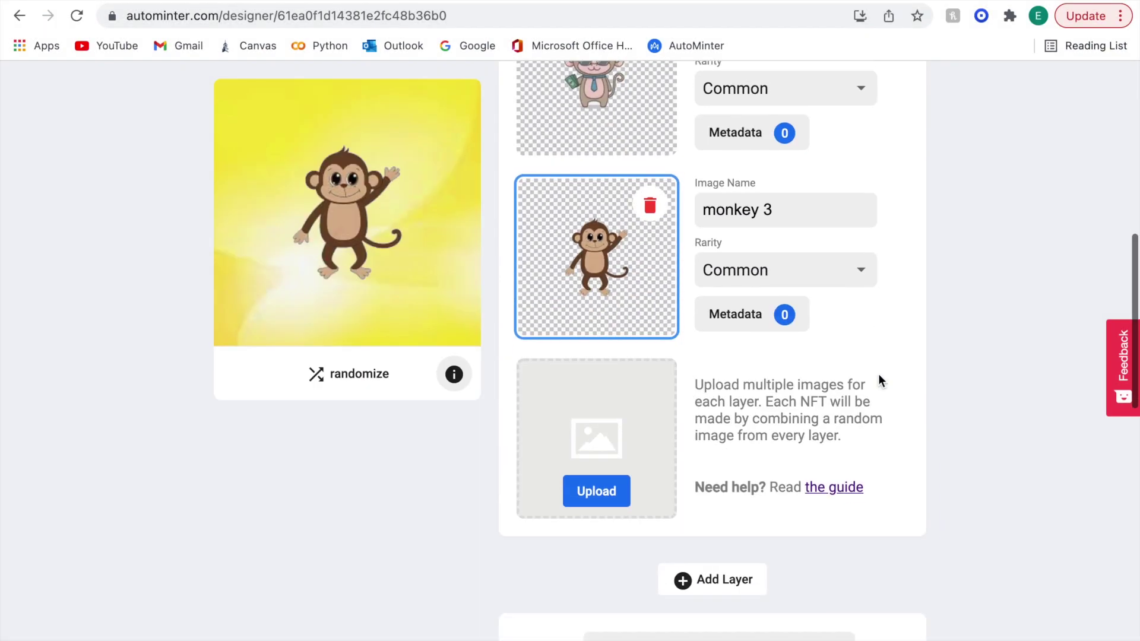
click(597, 491)
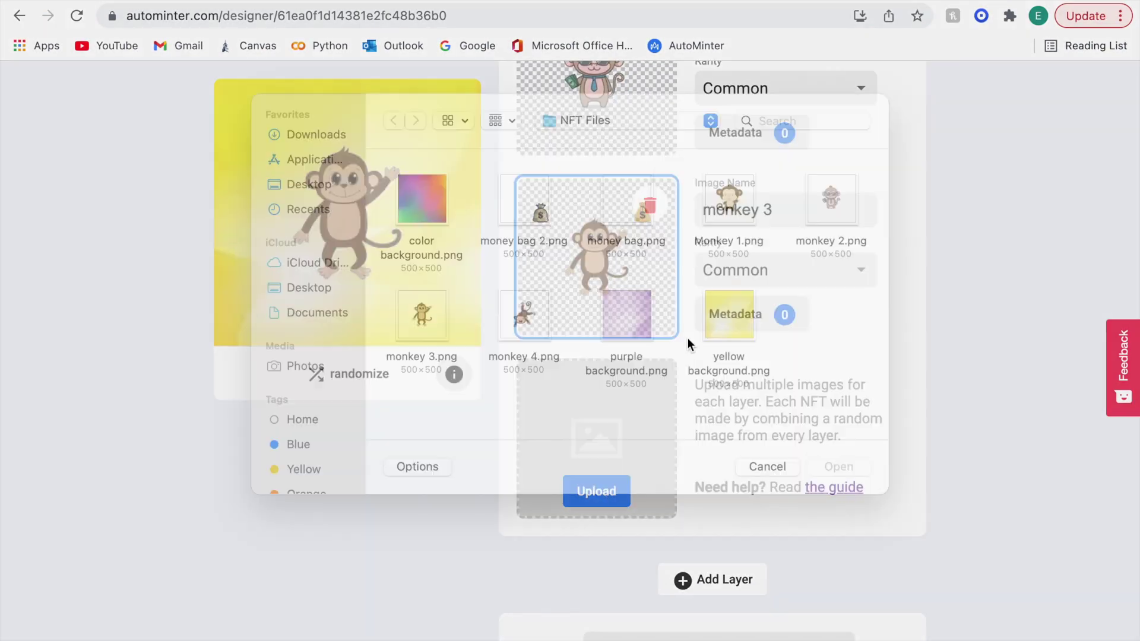
click(531, 340)
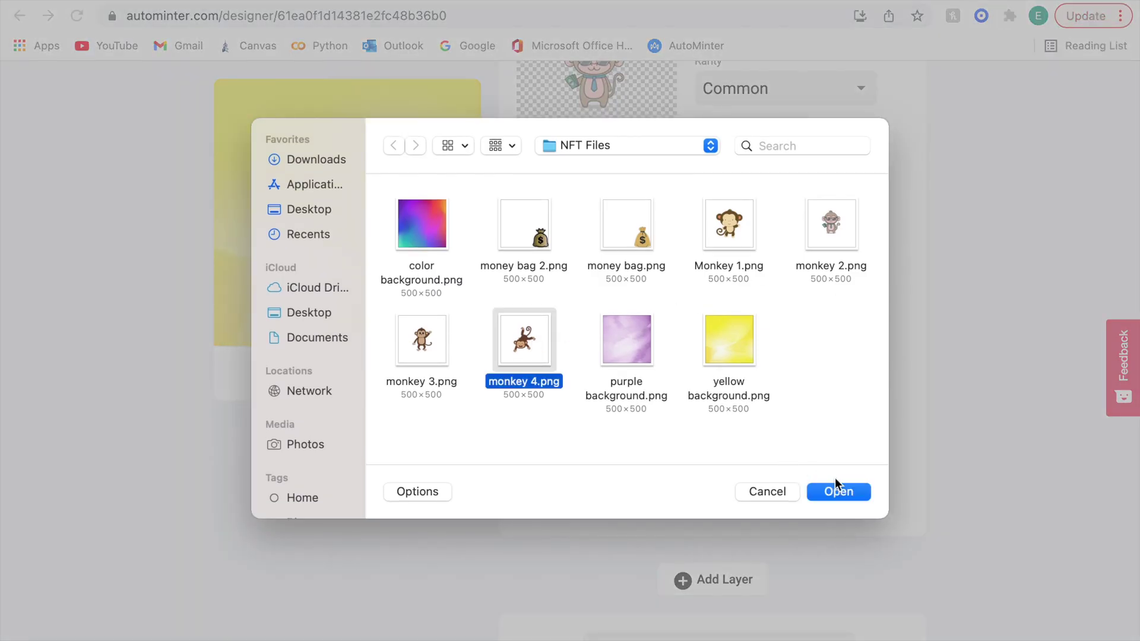
click(837, 491)
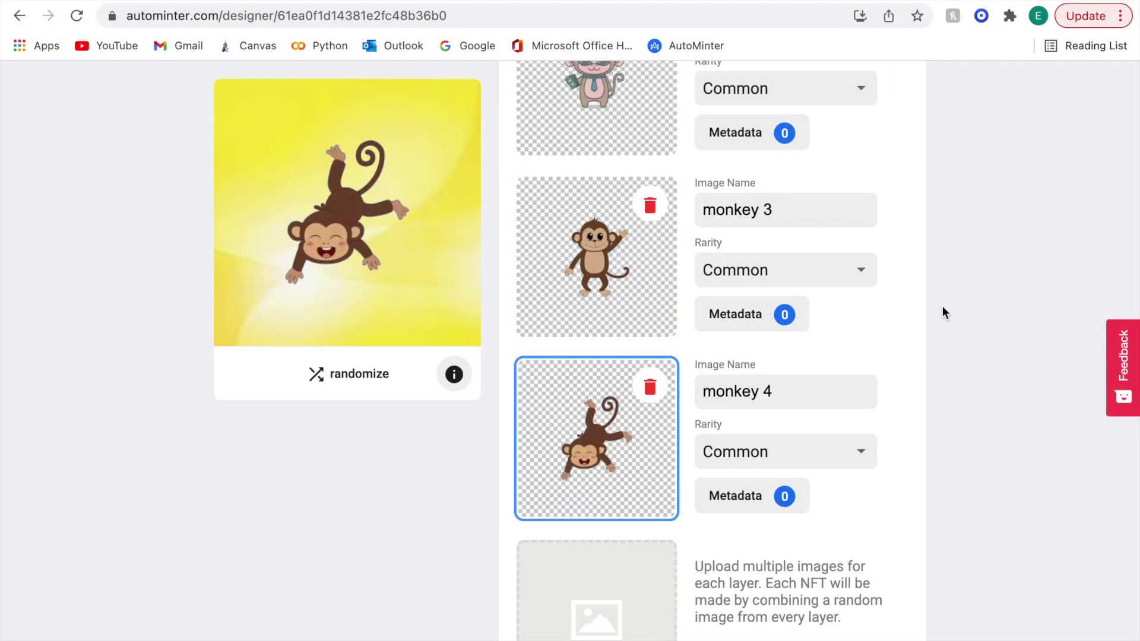
scroll(943, 305, up, 5)
Change monkey 2's rarity from Common to Super Rare
scroll(852, 162, up, 3)
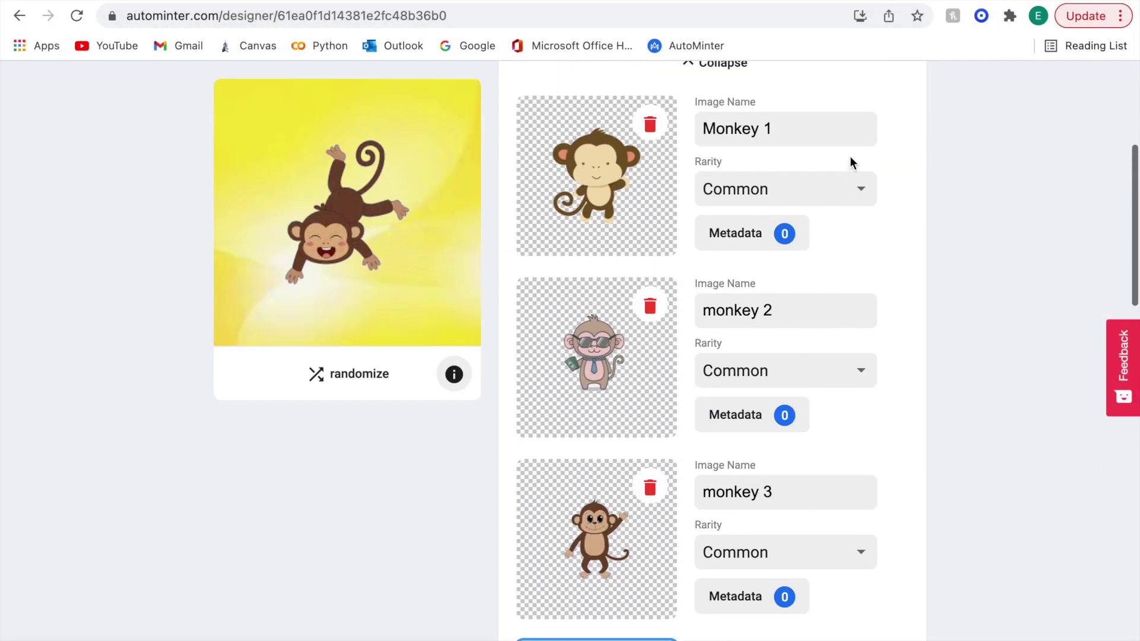
scroll(769, 438, down, 3)
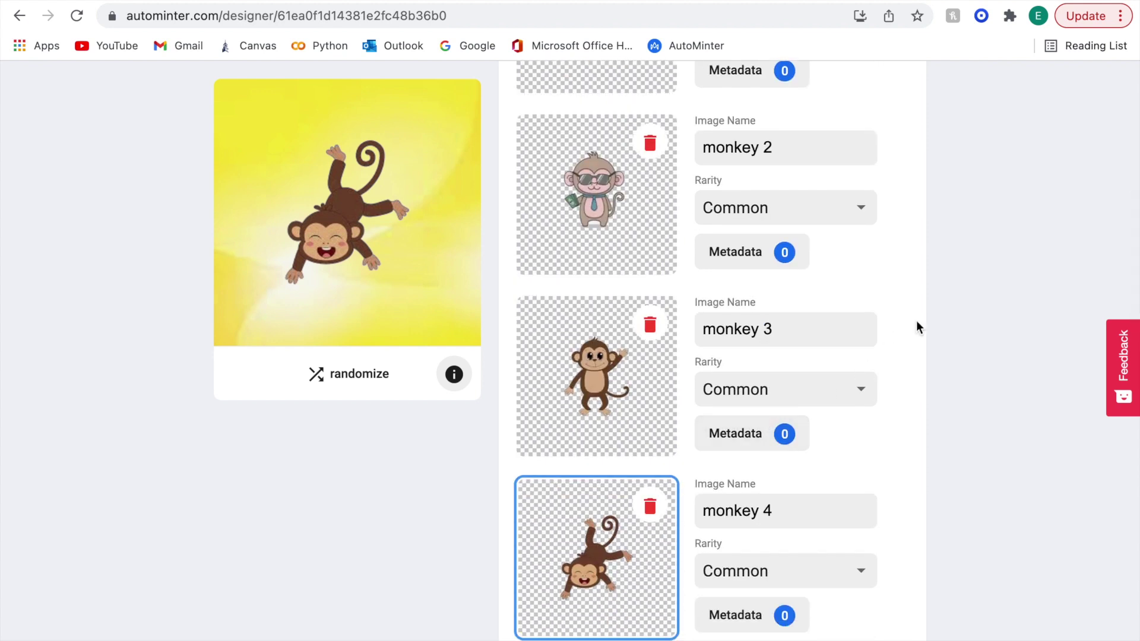
scroll(917, 328, up, 1)
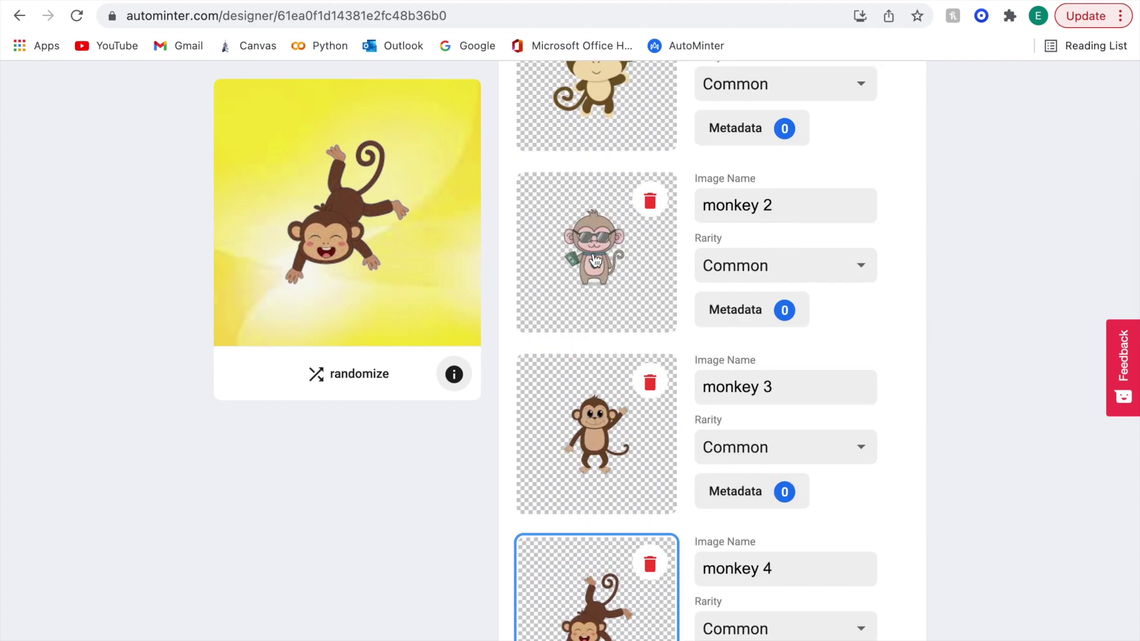
click(842, 272)
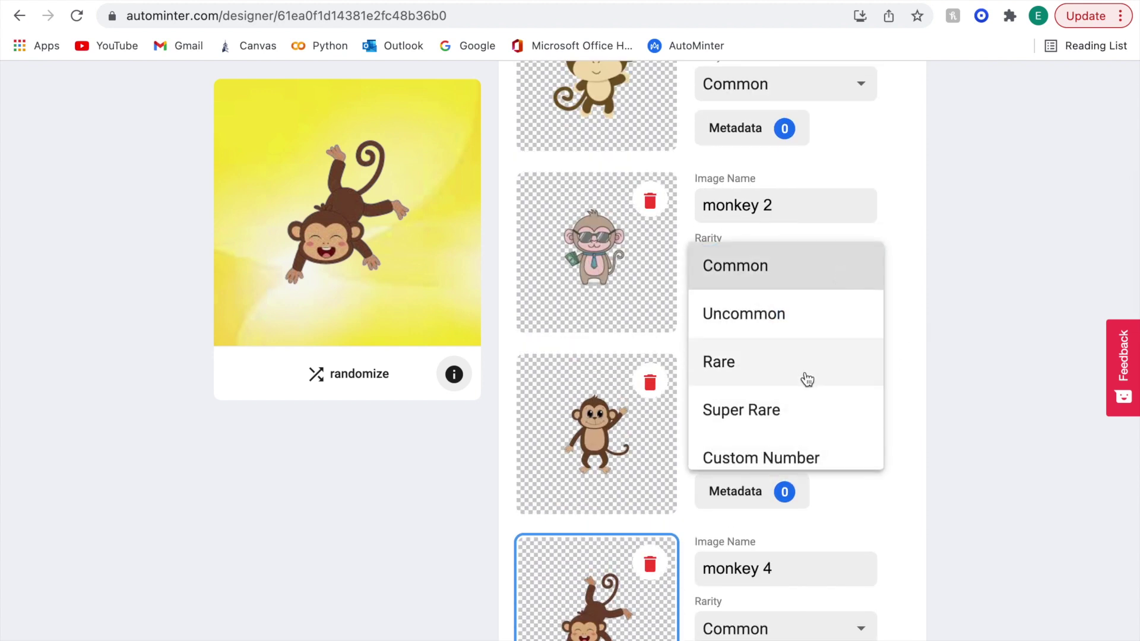
click(785, 402)
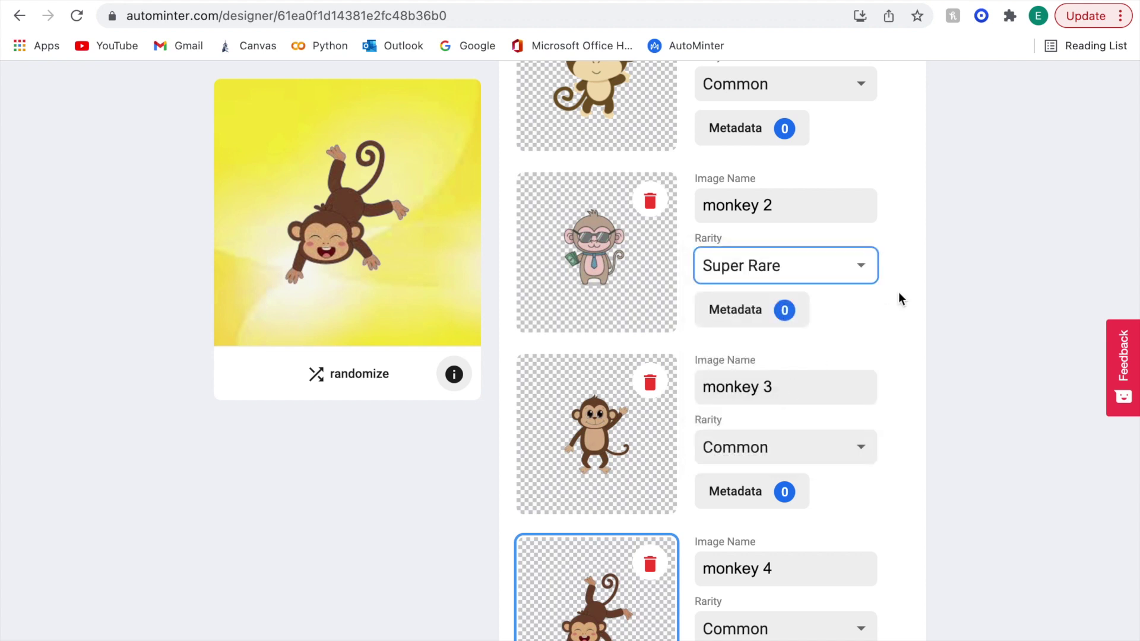
scroll(897, 301, up, 5)
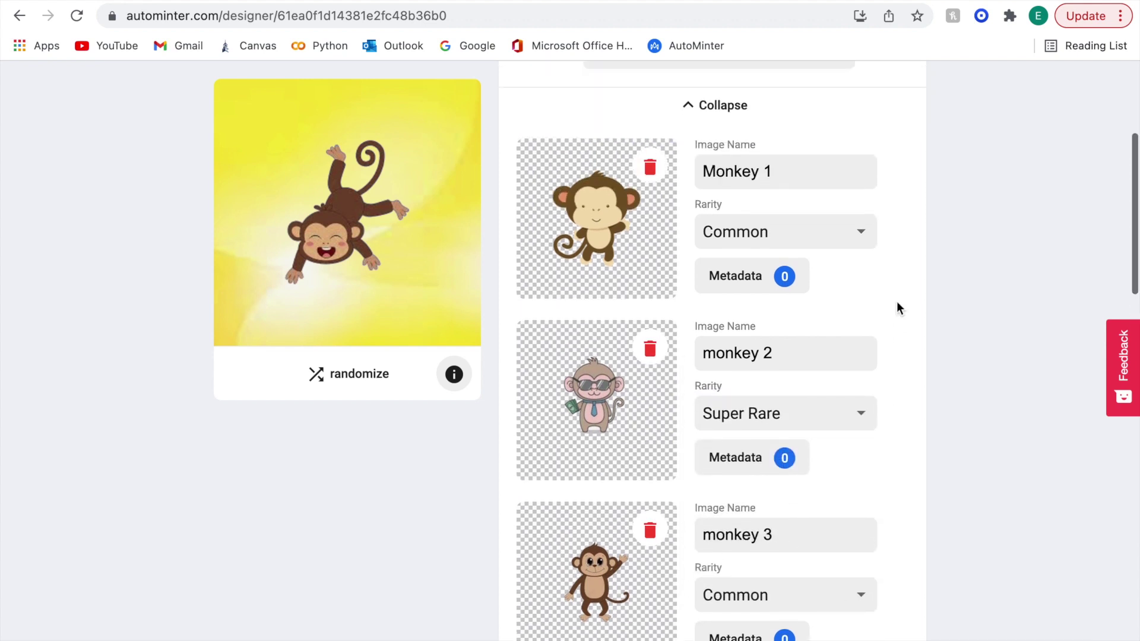
scroll(930, 324, up, 2)
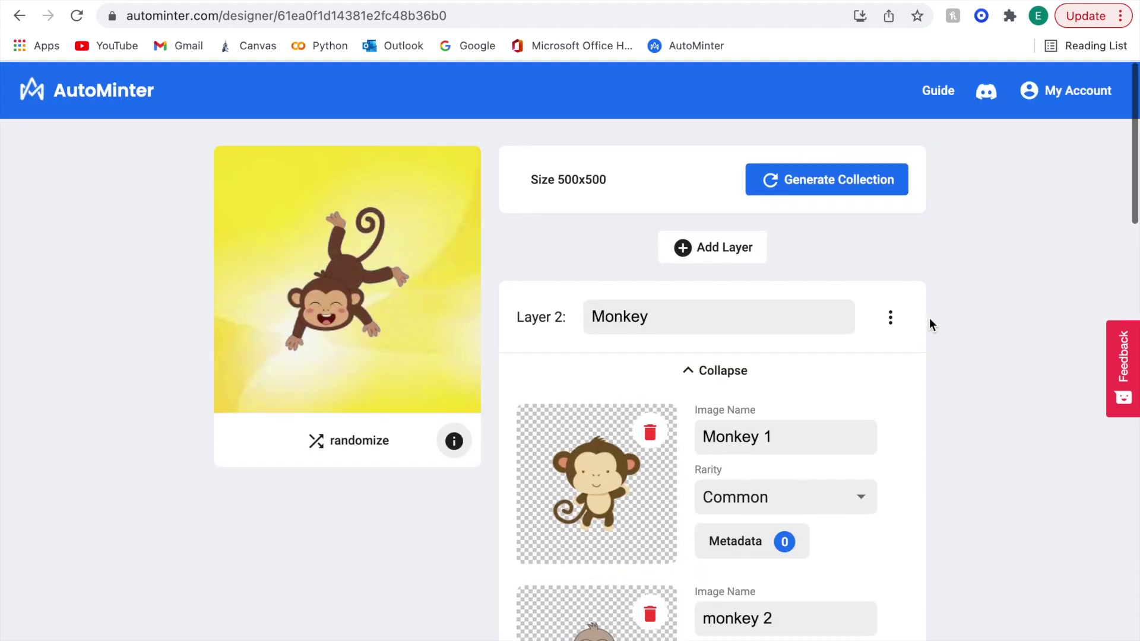
Add a third layer named Money and upload money bag.png into it
click(708, 250)
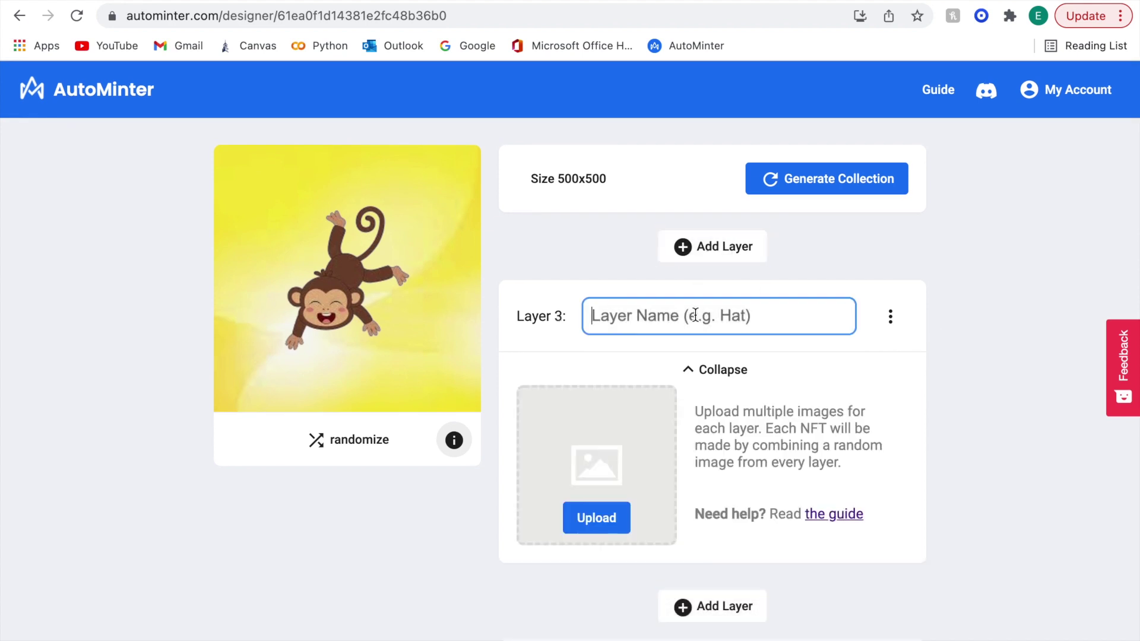
text(Money)
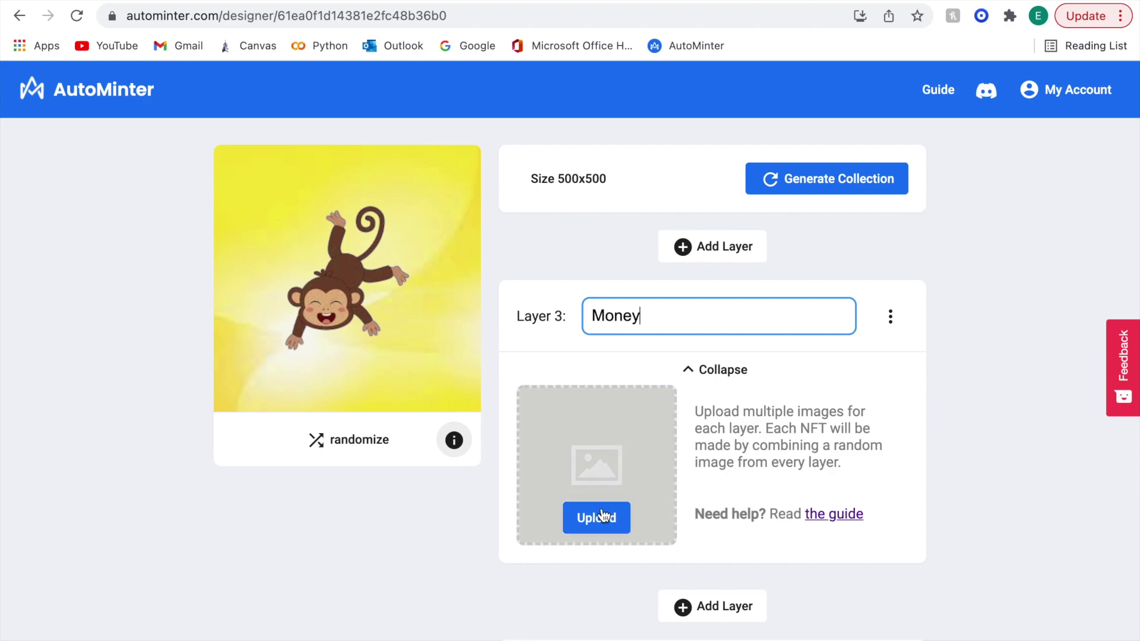
click(597, 517)
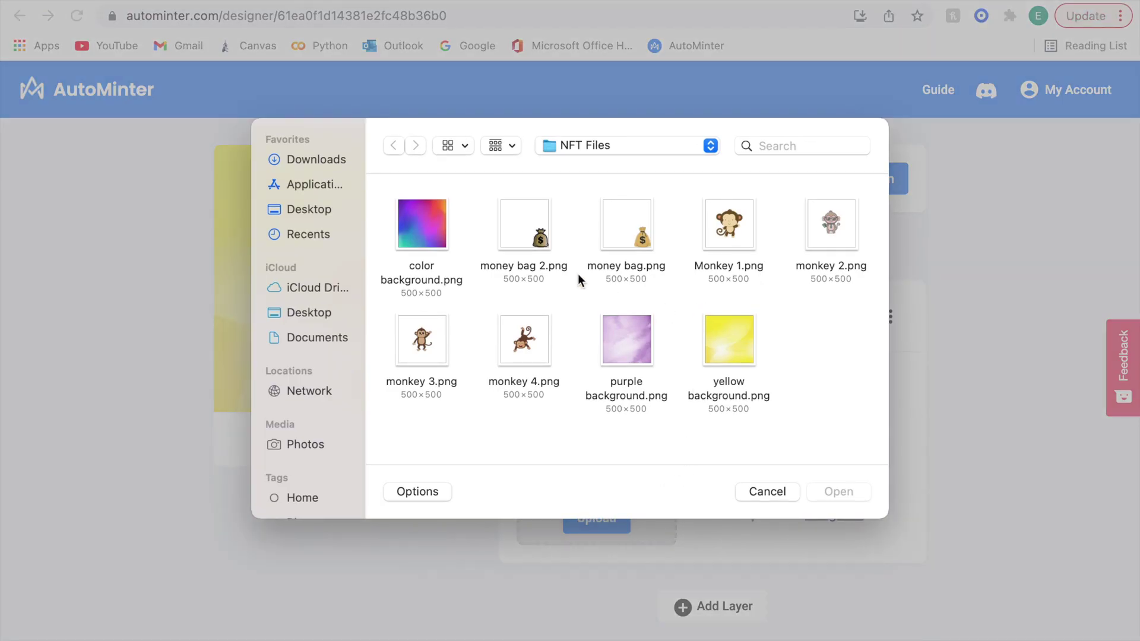
click(536, 237)
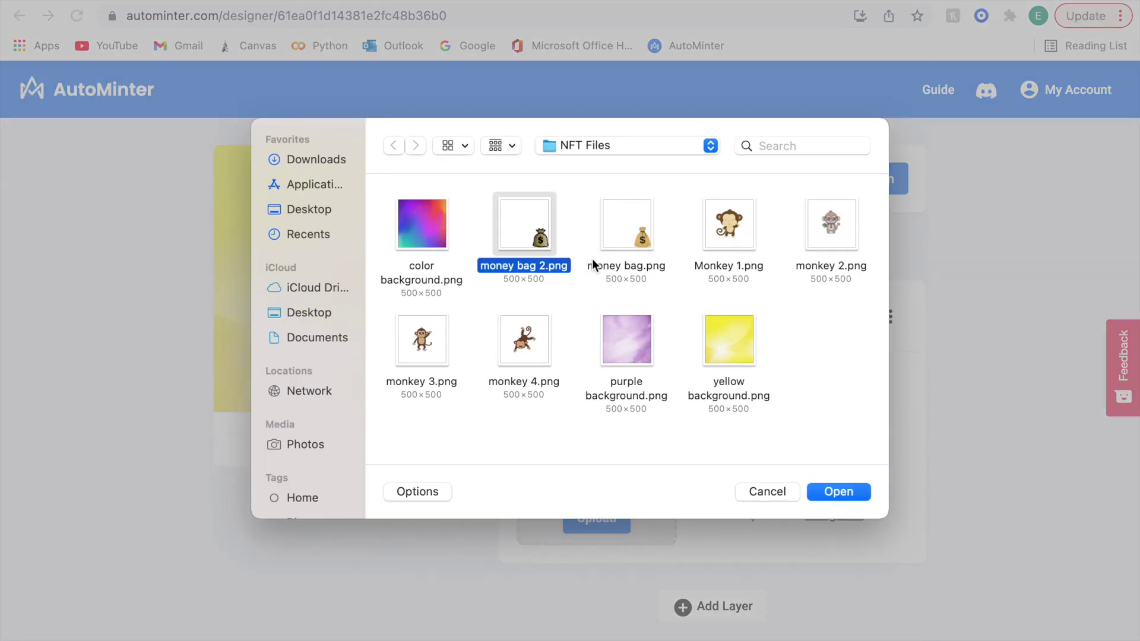
click(611, 251)
click(828, 493)
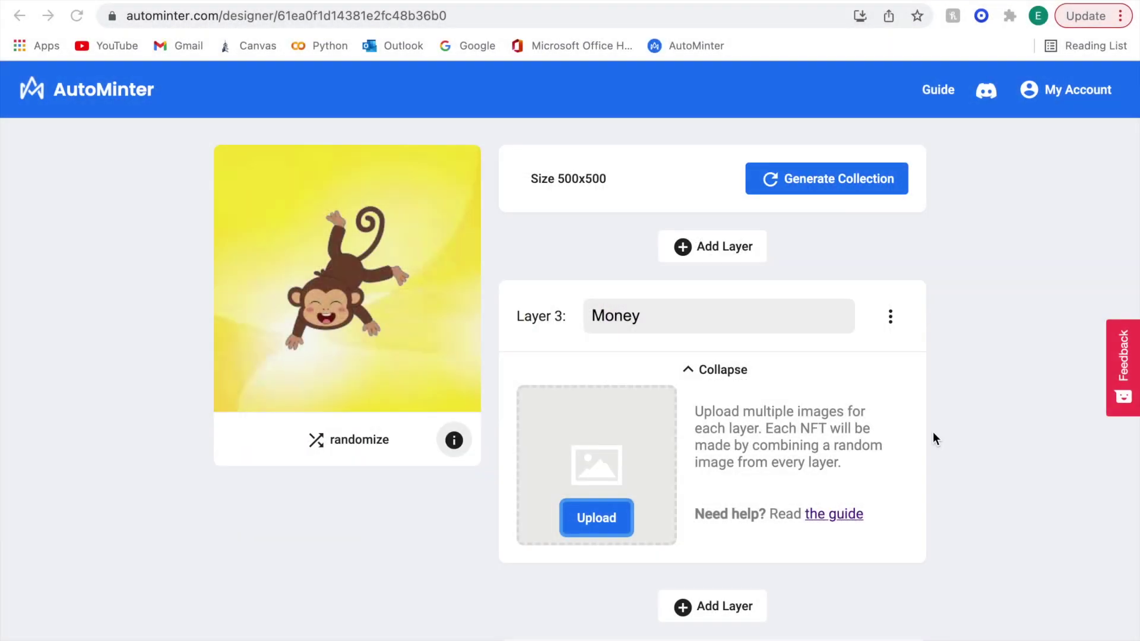
Upload money bag 2.png into the Money layer
scroll(946, 425, down, 4)
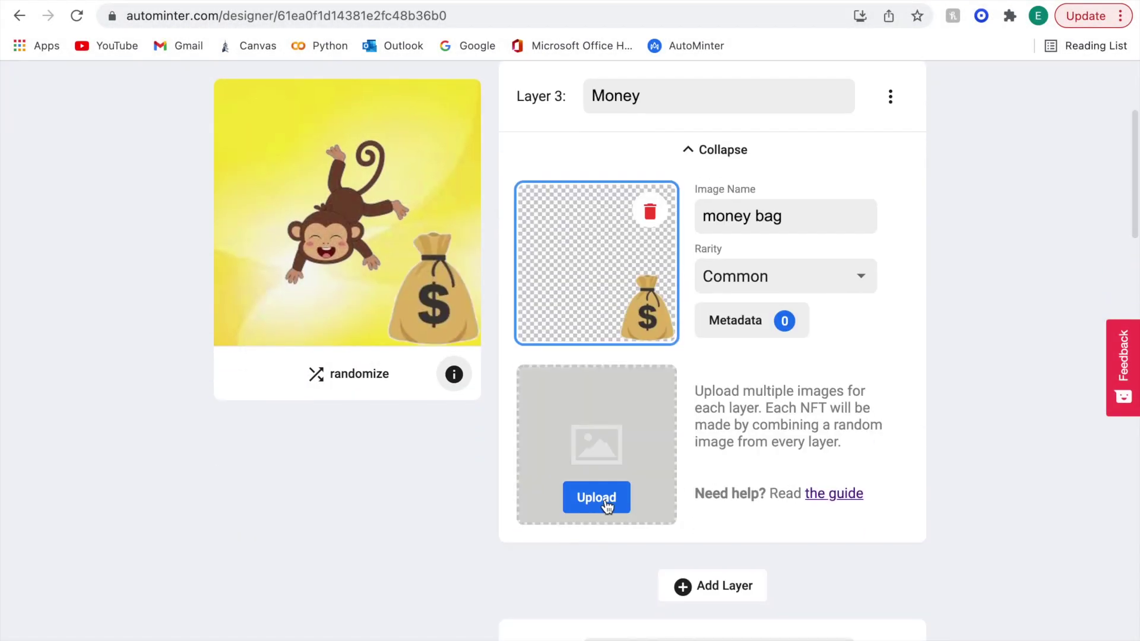
click(596, 498)
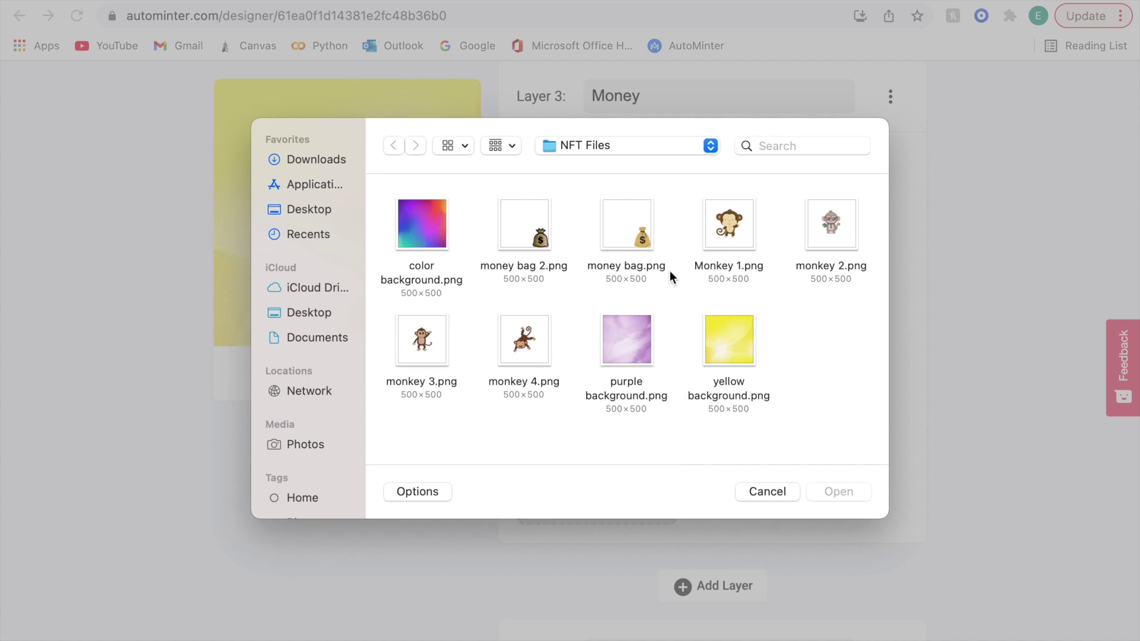
click(541, 240)
click(835, 490)
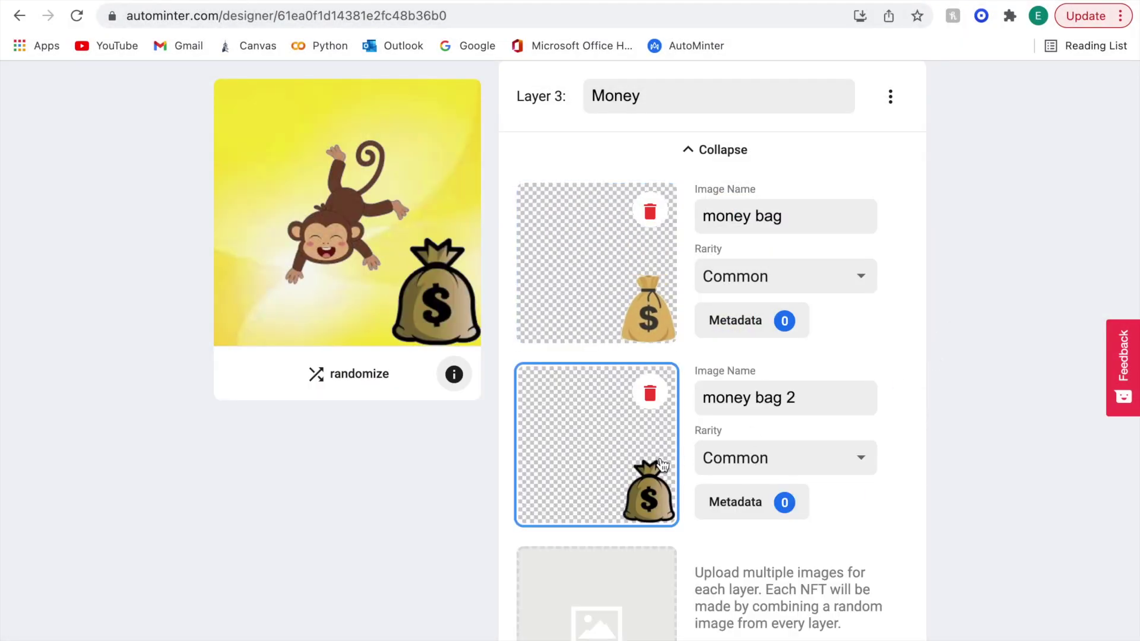
Change money bag 2's rarity from Common to Rare
click(759, 467)
click(758, 557)
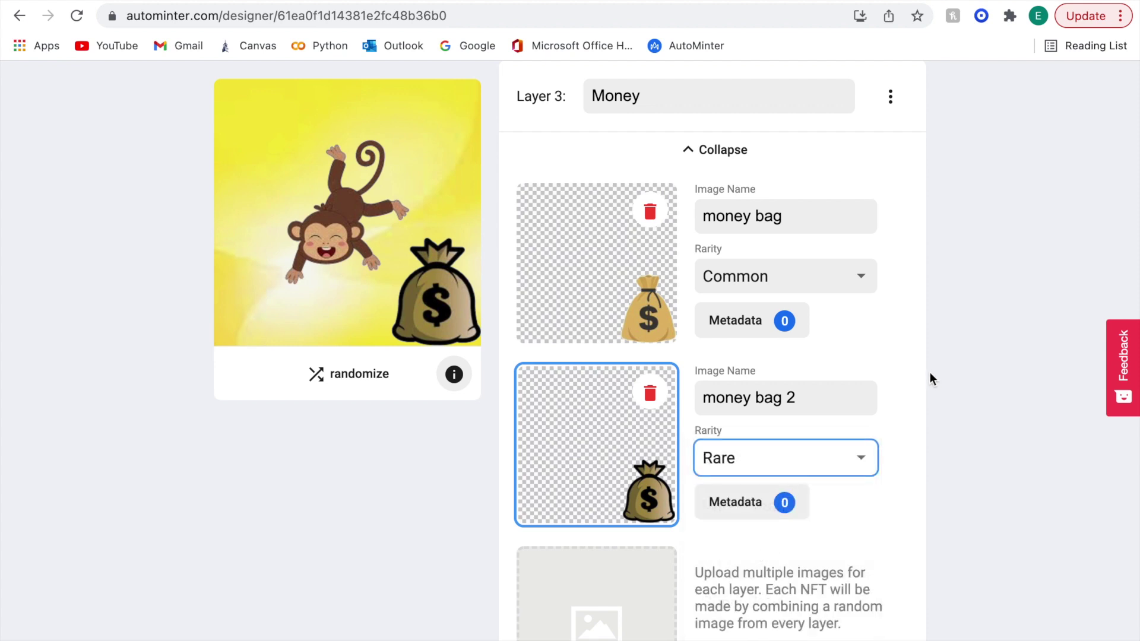
scroll(950, 359, up, 2)
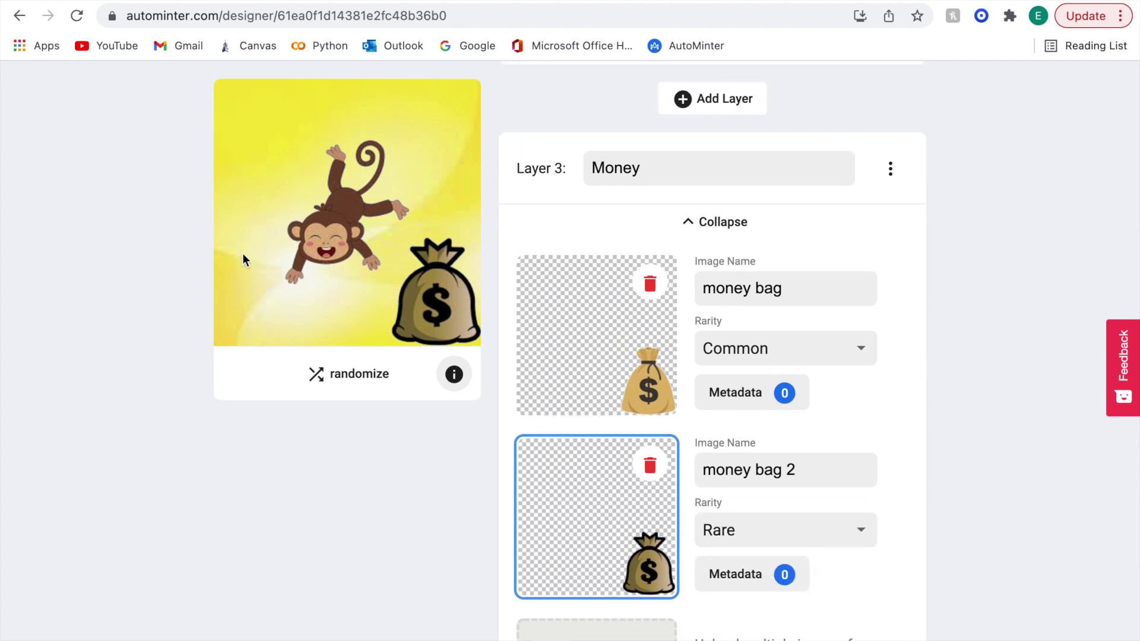
scroll(246, 262, up, 1)
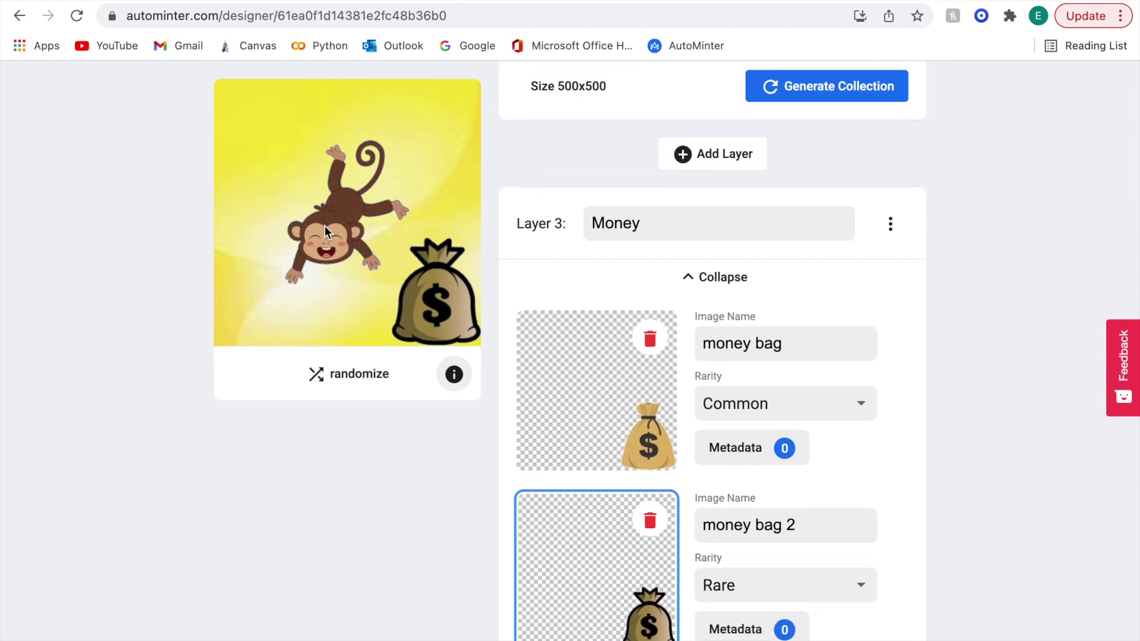
Randomize the preview four times, ending on a purple background with the money bag
click(325, 375)
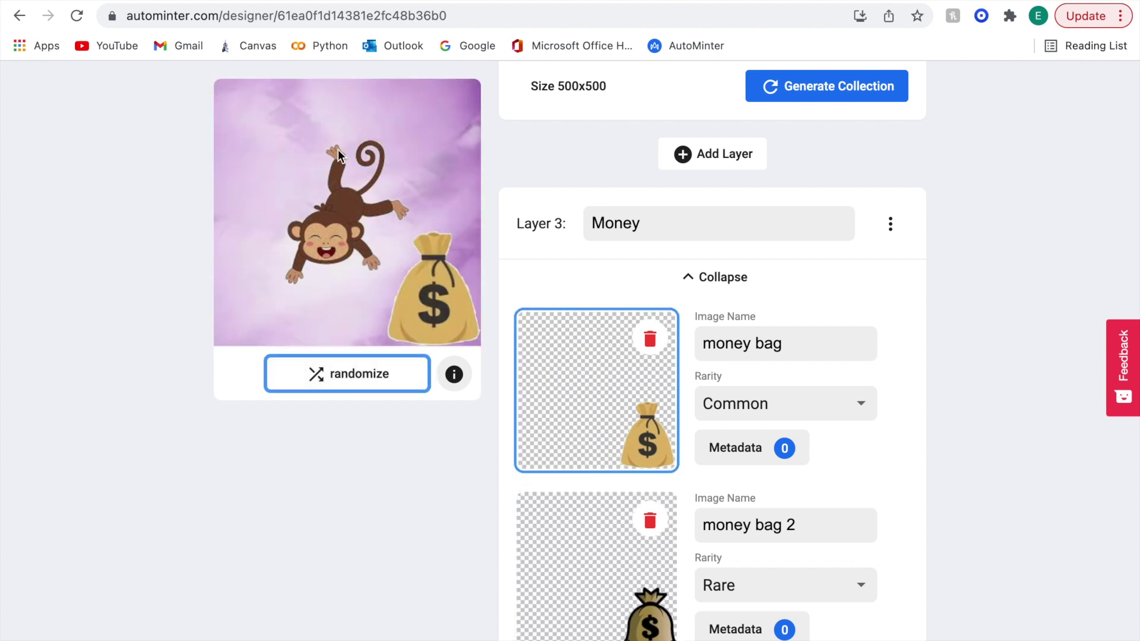
click(351, 381)
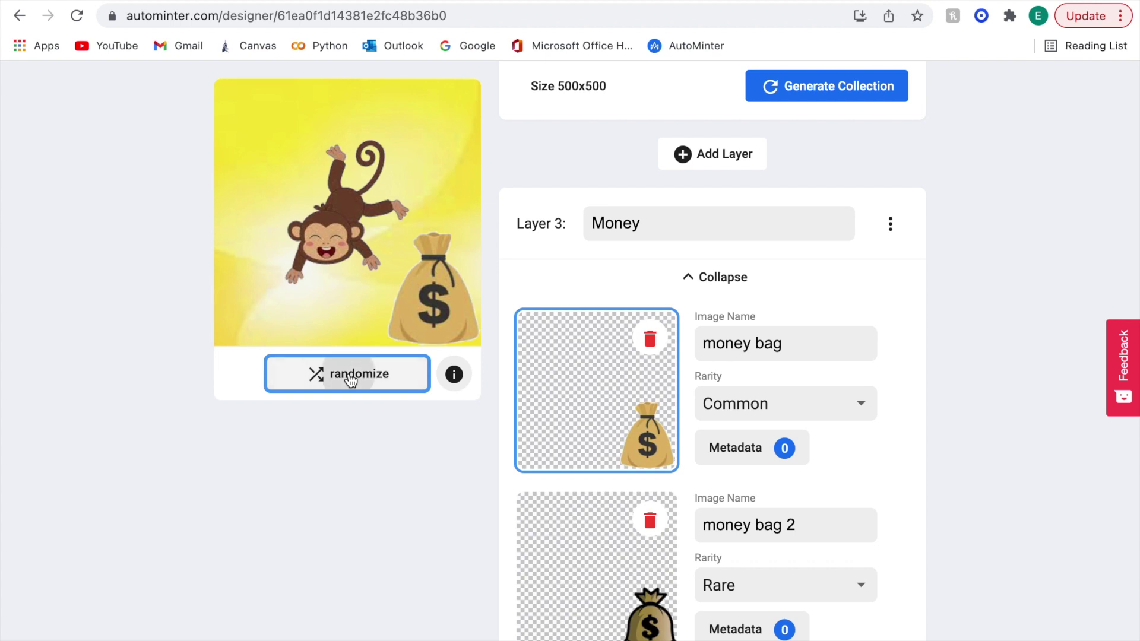
click(351, 381)
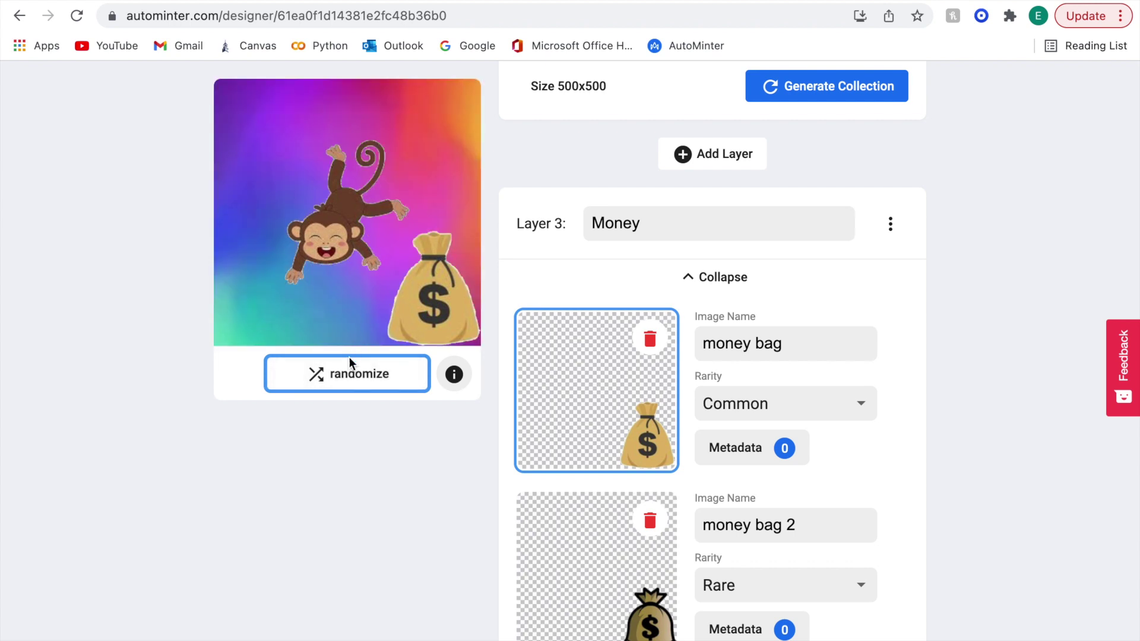
click(349, 377)
scroll(418, 402, up, 1)
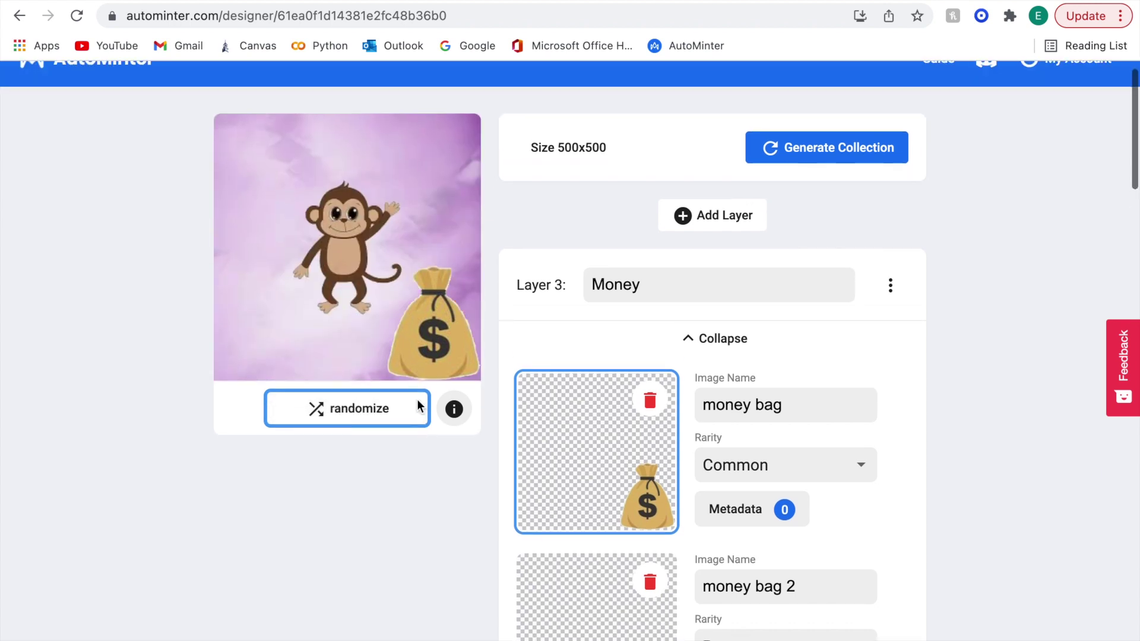
scroll(418, 404, down, 4)
scroll(485, 476, down, 20)
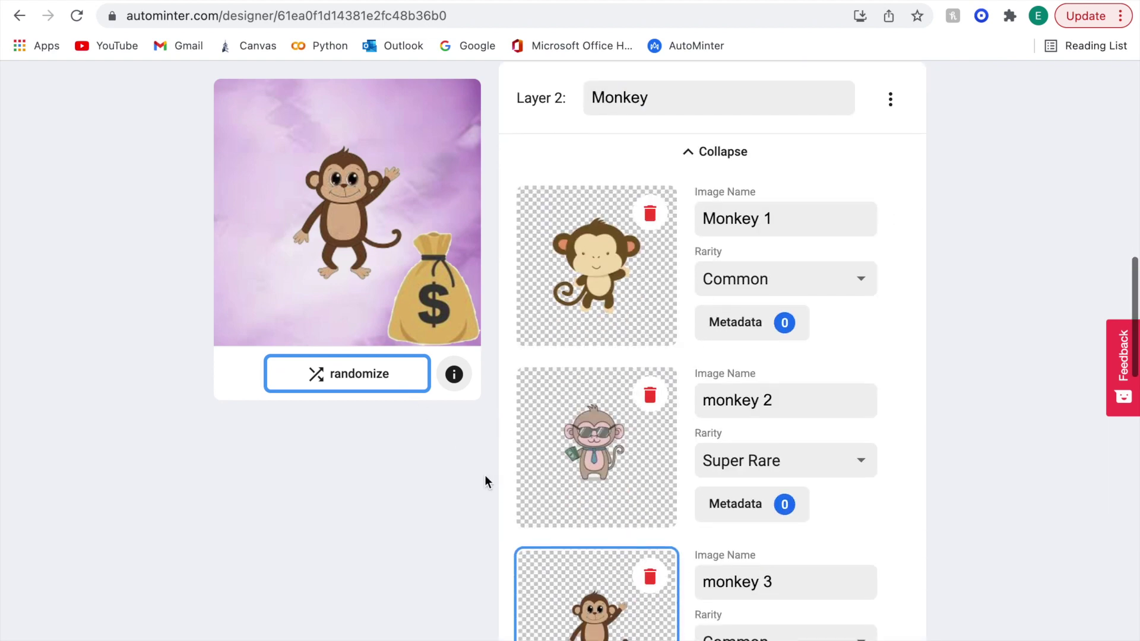
scroll(485, 475, down, 8)
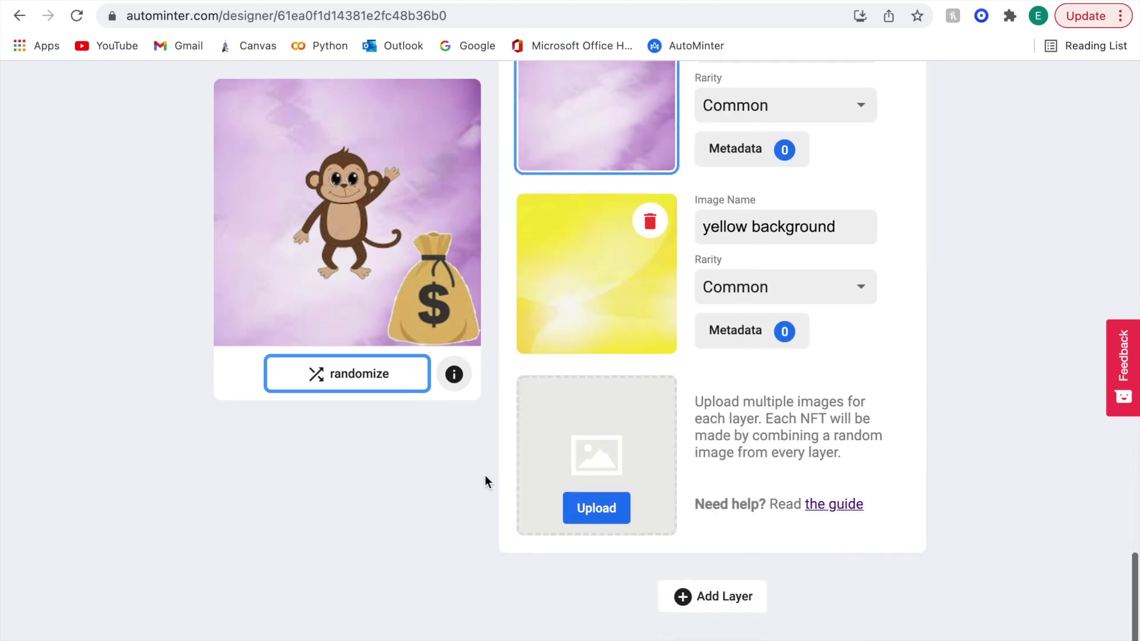
scroll(485, 475, up, 20)
scroll(485, 481, up, 10)
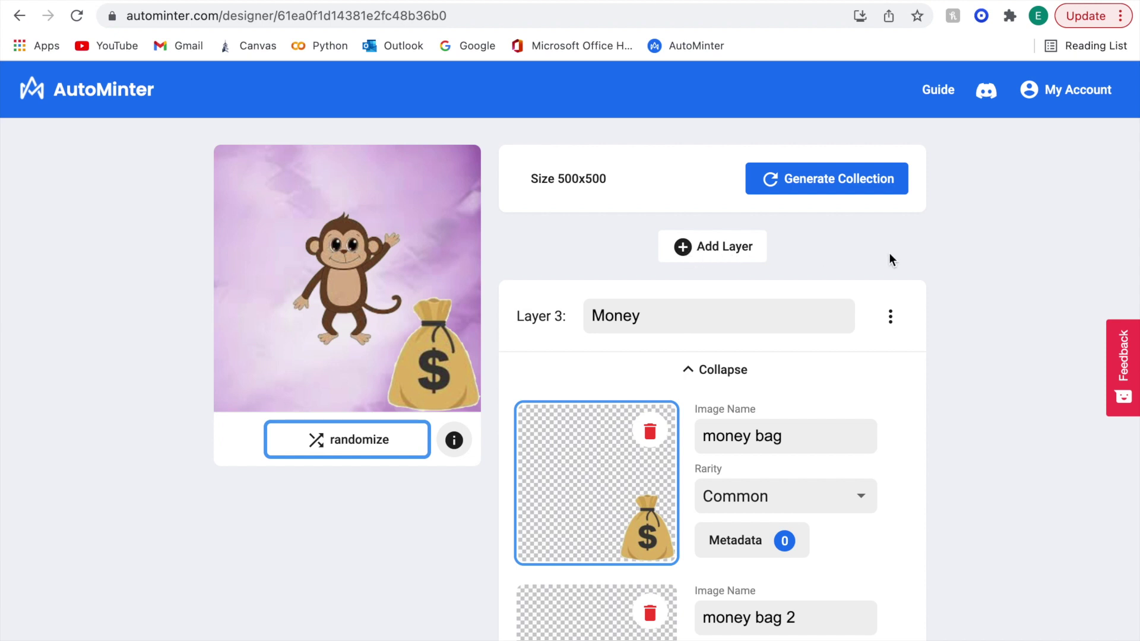
Generate a collection of 100 NFTs and show its preview images
click(830, 185)
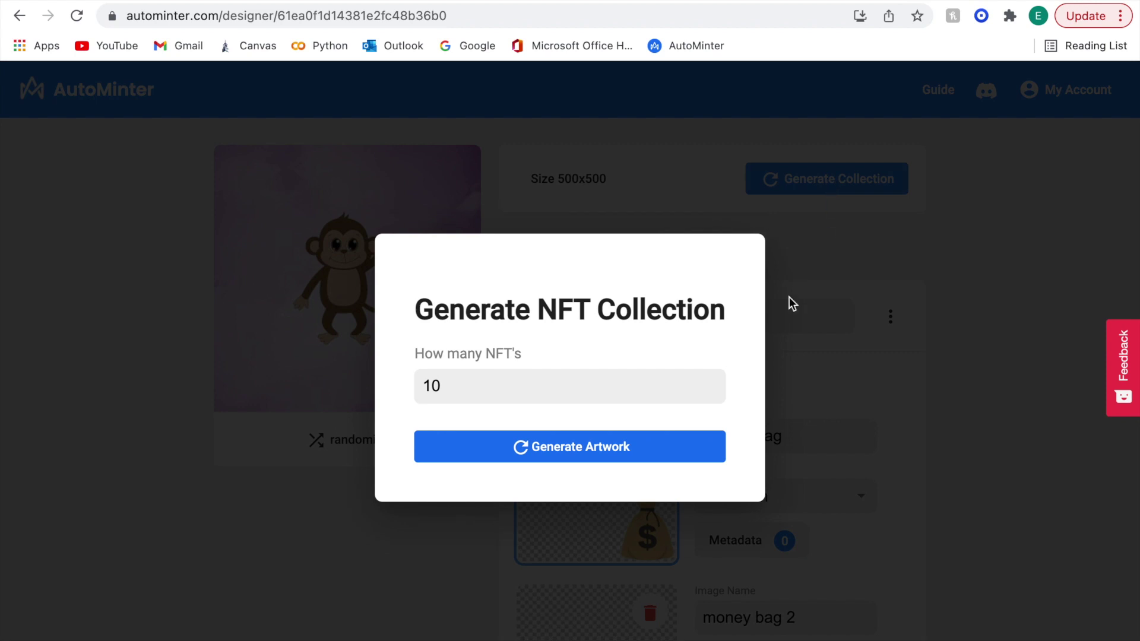
click(492, 378)
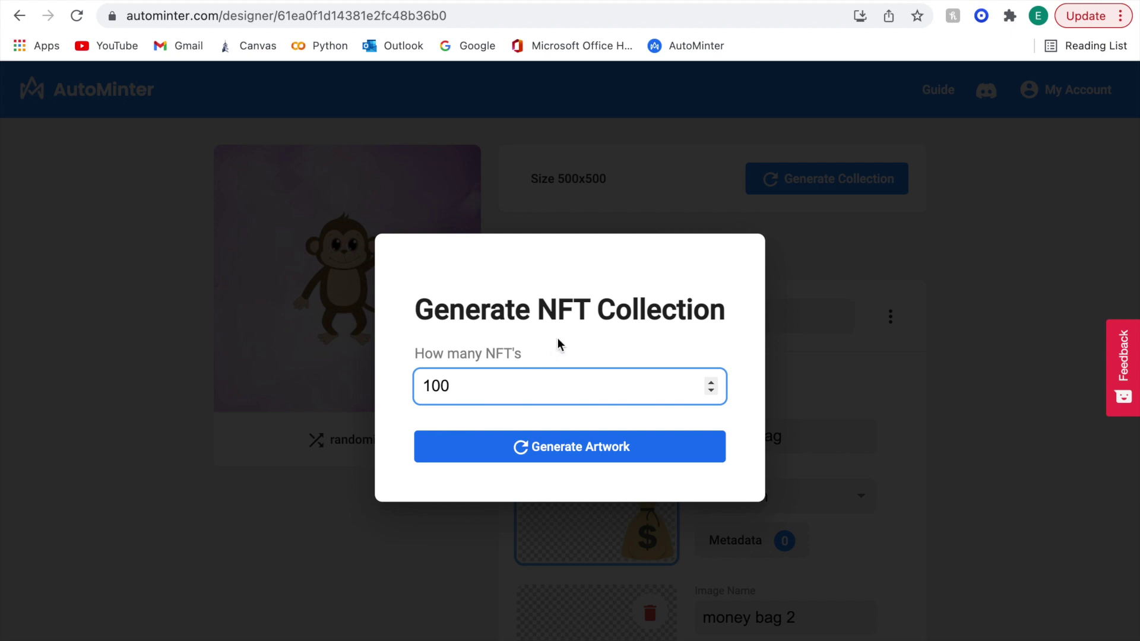
click(577, 453)
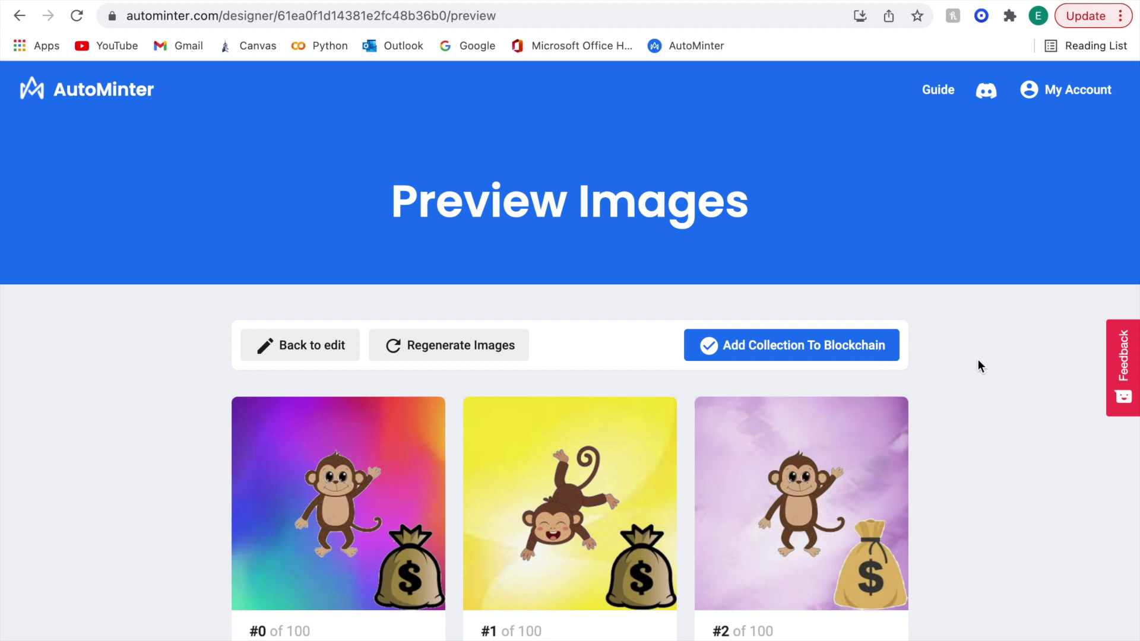
scroll(963, 422, down, 5)
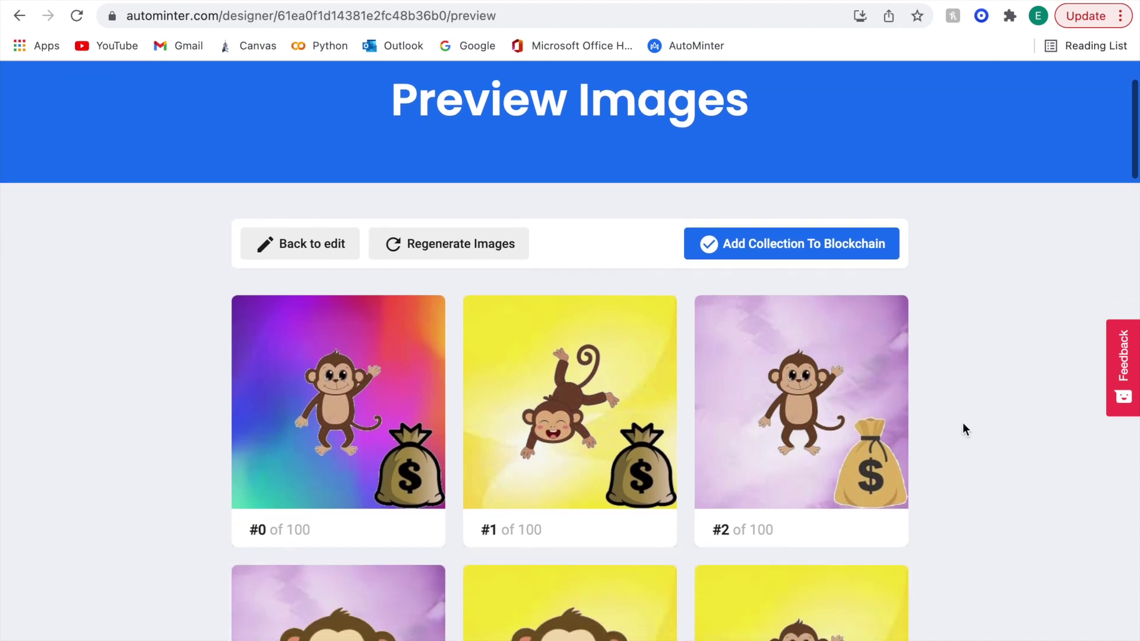
scroll(963, 423, down, 10)
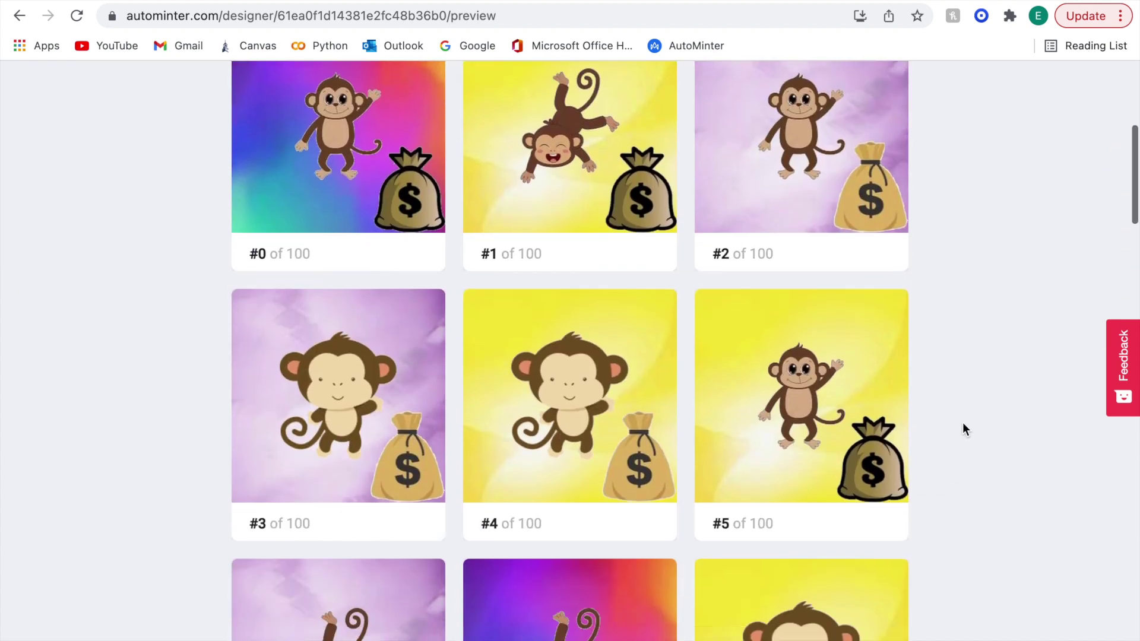
scroll(964, 423, down, 11)
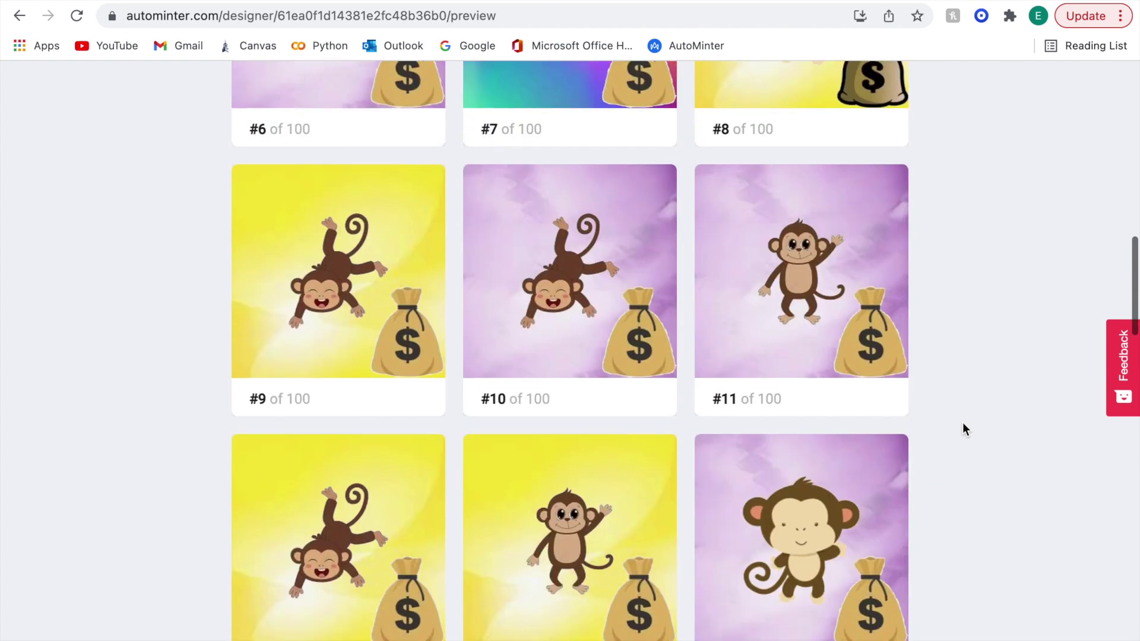
scroll(963, 422, down, 6)
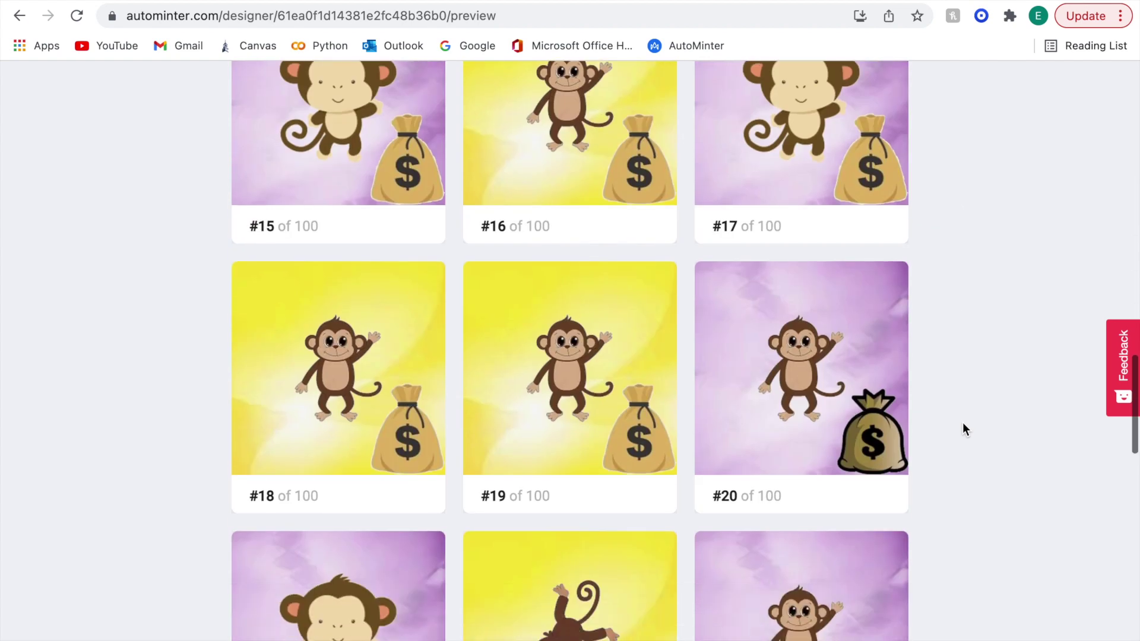
scroll(963, 423, down, 3)
scroll(963, 422, up, 2)
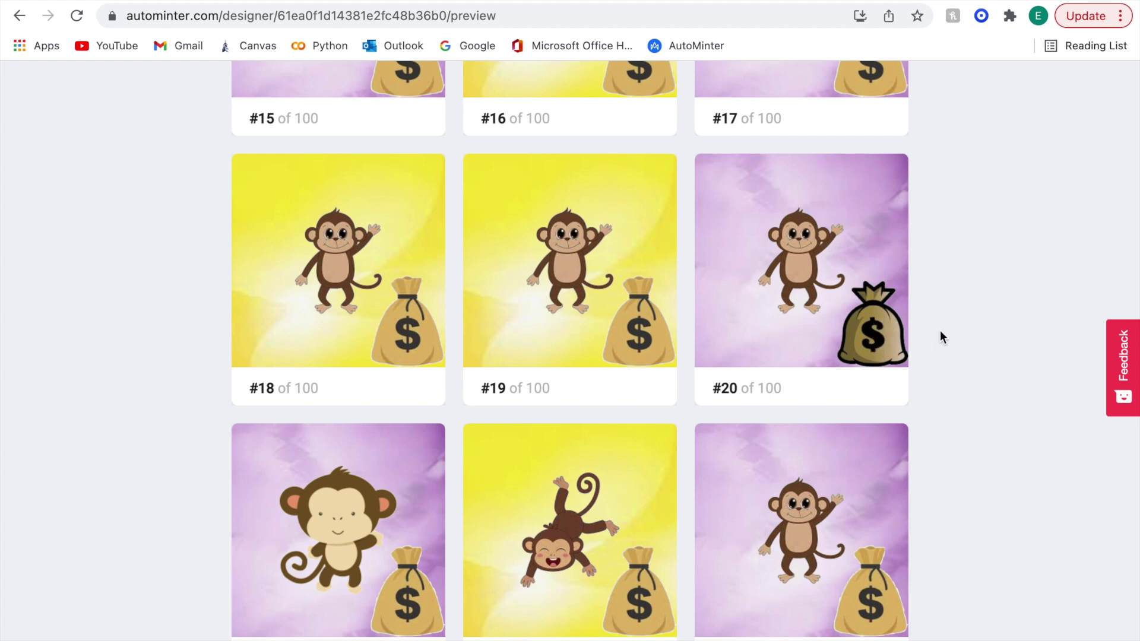
scroll(940, 330, down, 7)
scroll(940, 332, down, 11)
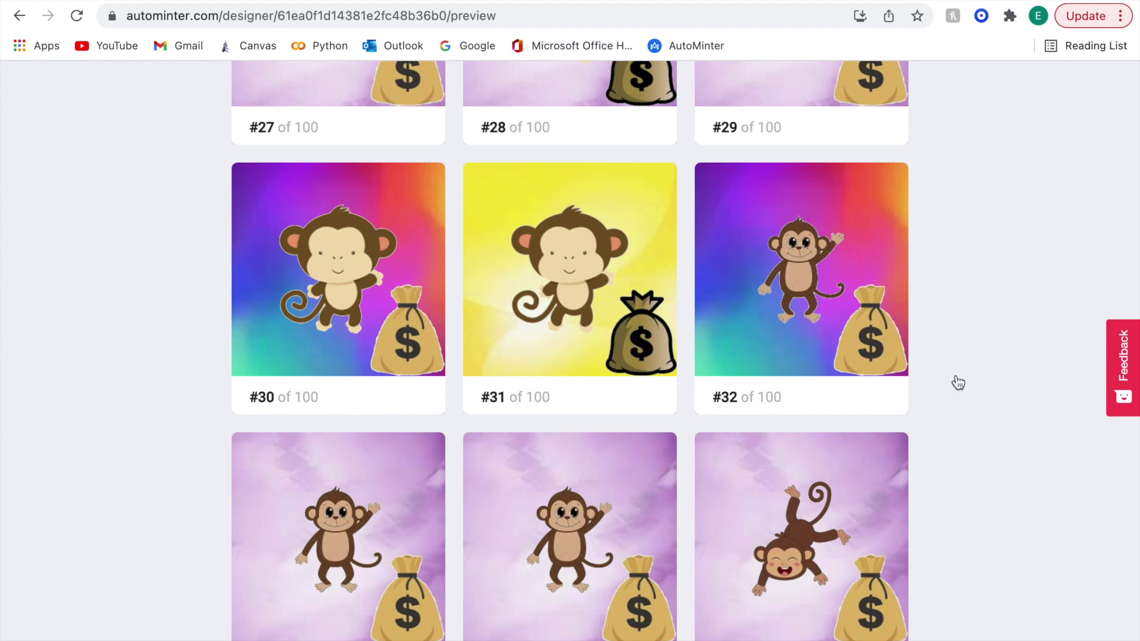
scroll(966, 389, down, 2)
scroll(975, 389, up, 1)
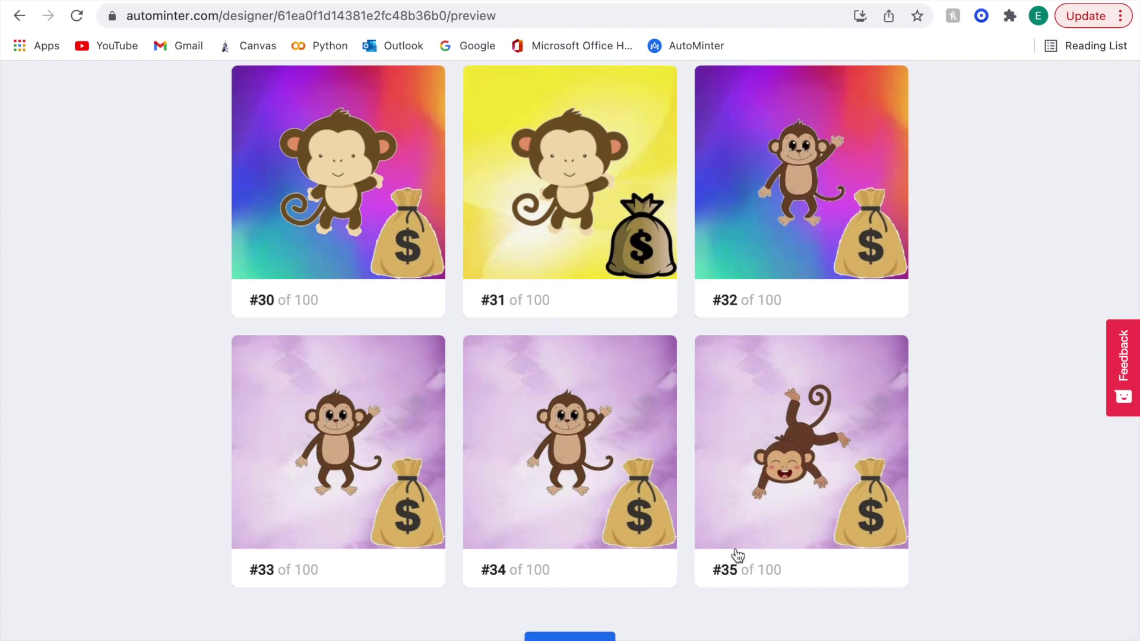
scroll(737, 555, up, 10)
scroll(736, 555, up, 15)
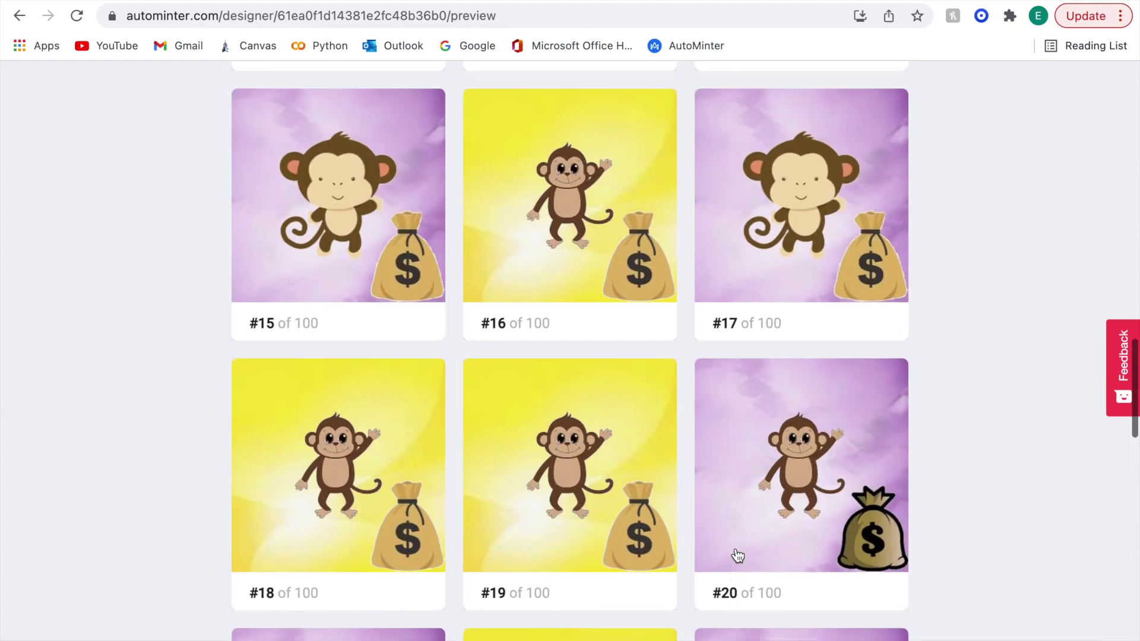
scroll(738, 556, up, 12)
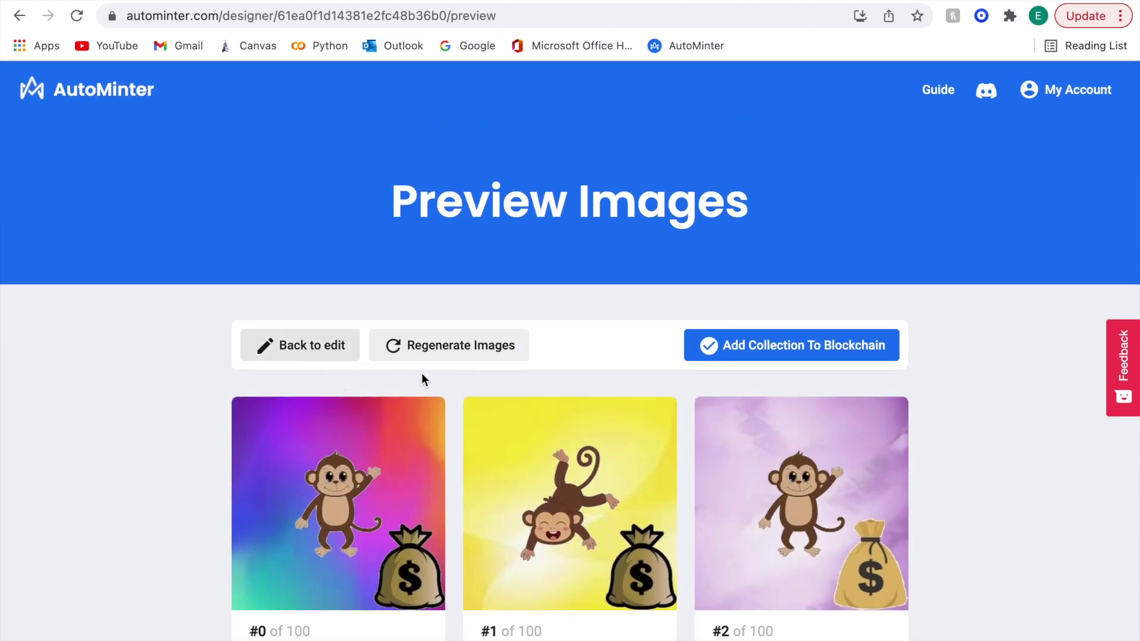
Regenerate the collection artwork and scroll through the new random monkey and money-bag previews
click(456, 350)
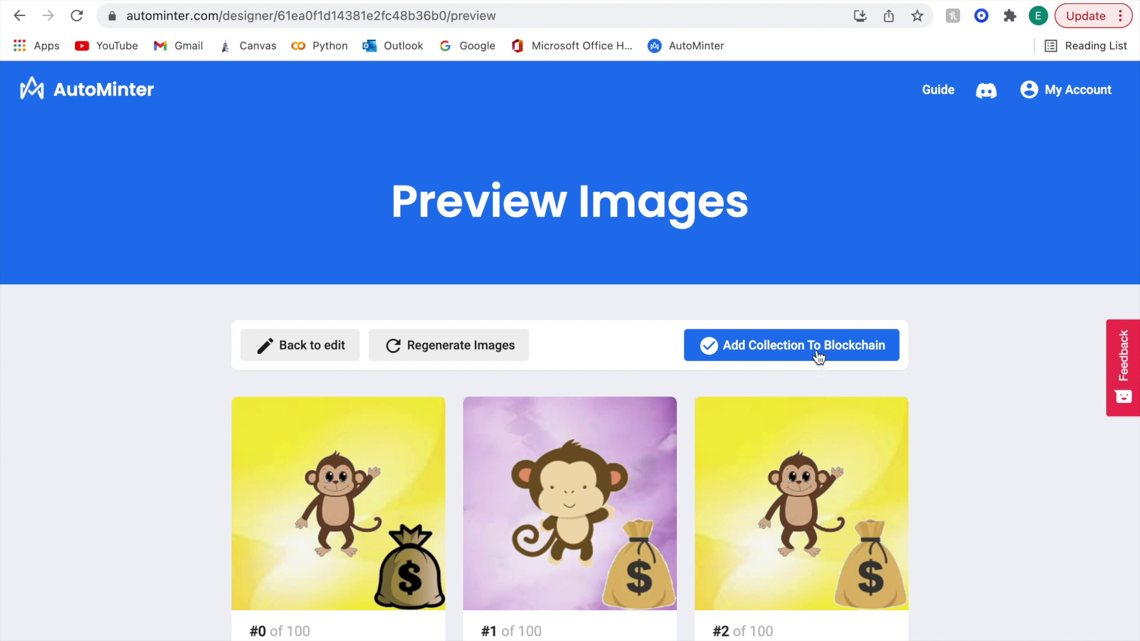
scroll(954, 474, down, 3)
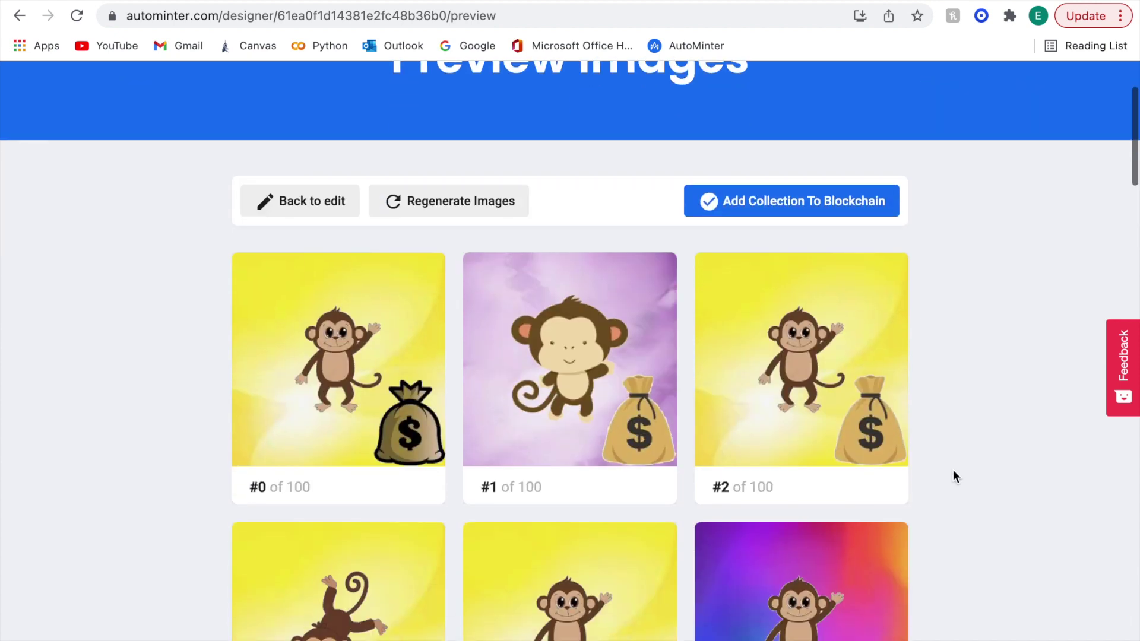
scroll(953, 471, down, 1)
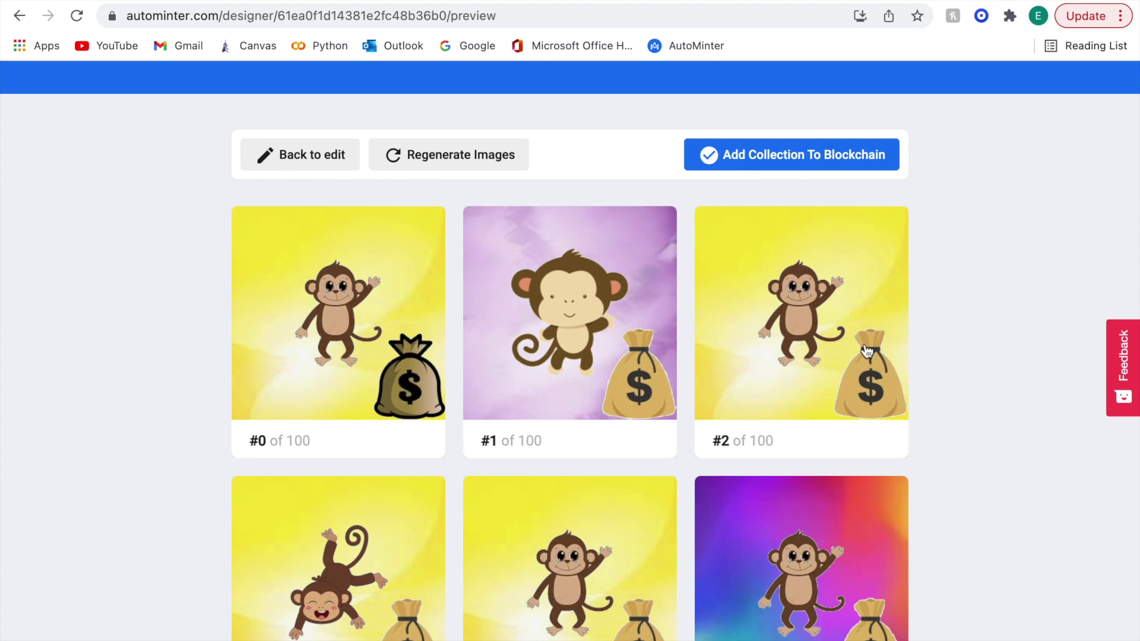
scroll(868, 352, up, 2)
scroll(979, 451, up, 2)
scroll(971, 459, down, 2)
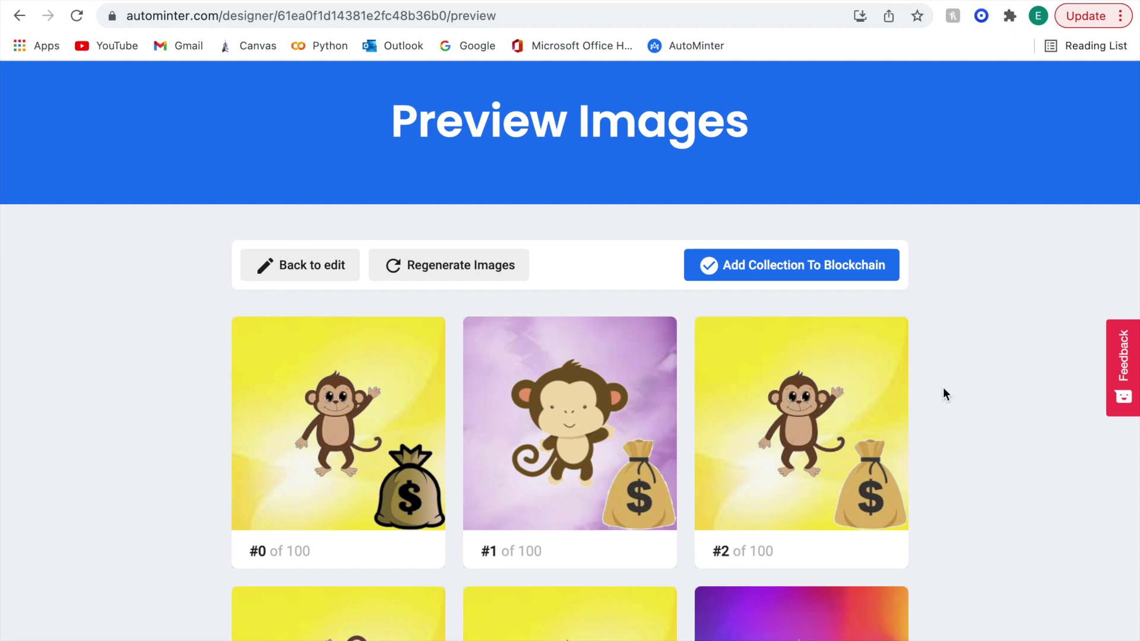
Name the collection 'Money Monkeys', keep the 0.05 minting fee and Ethereum, and submit it to the blockchain
click(792, 275)
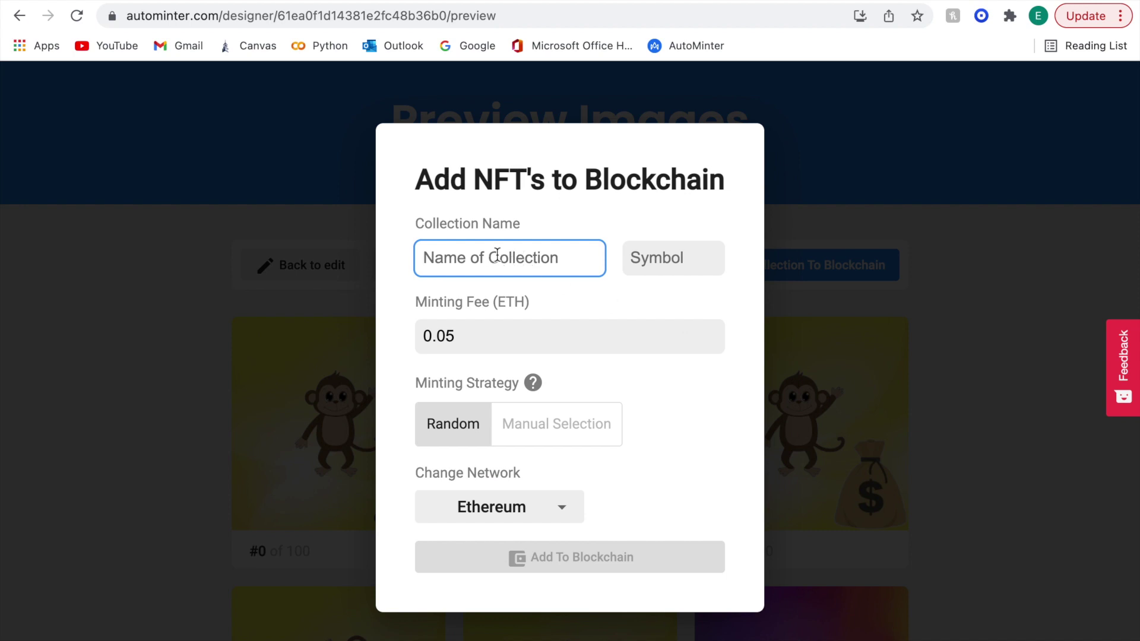
text(Money Monkeys)
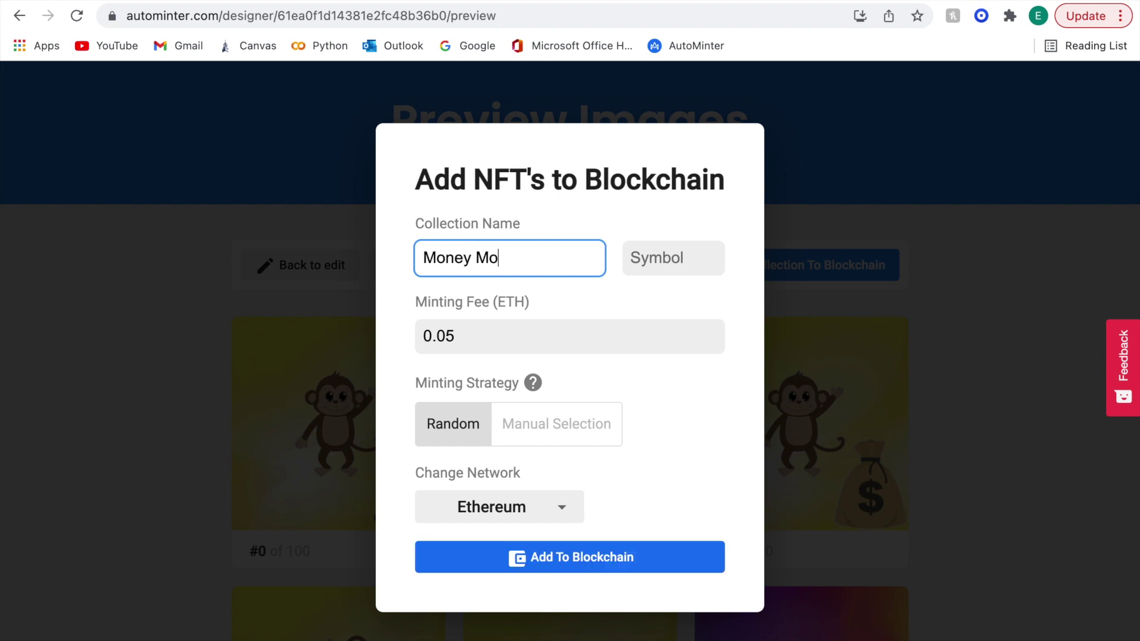
click(654, 261)
click(481, 338)
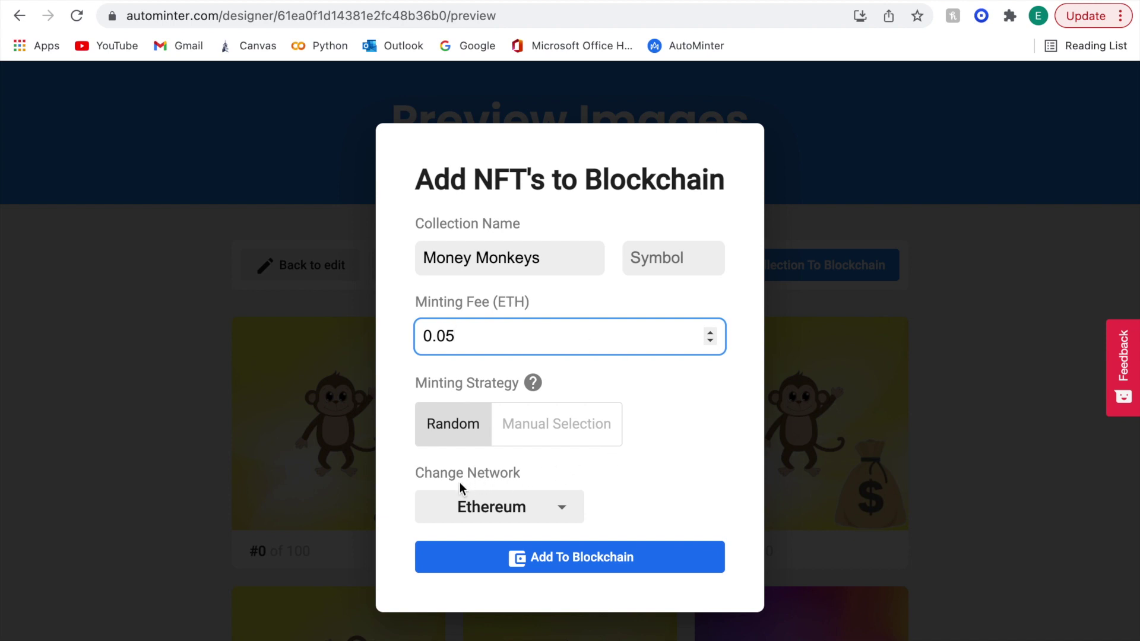
click(561, 505)
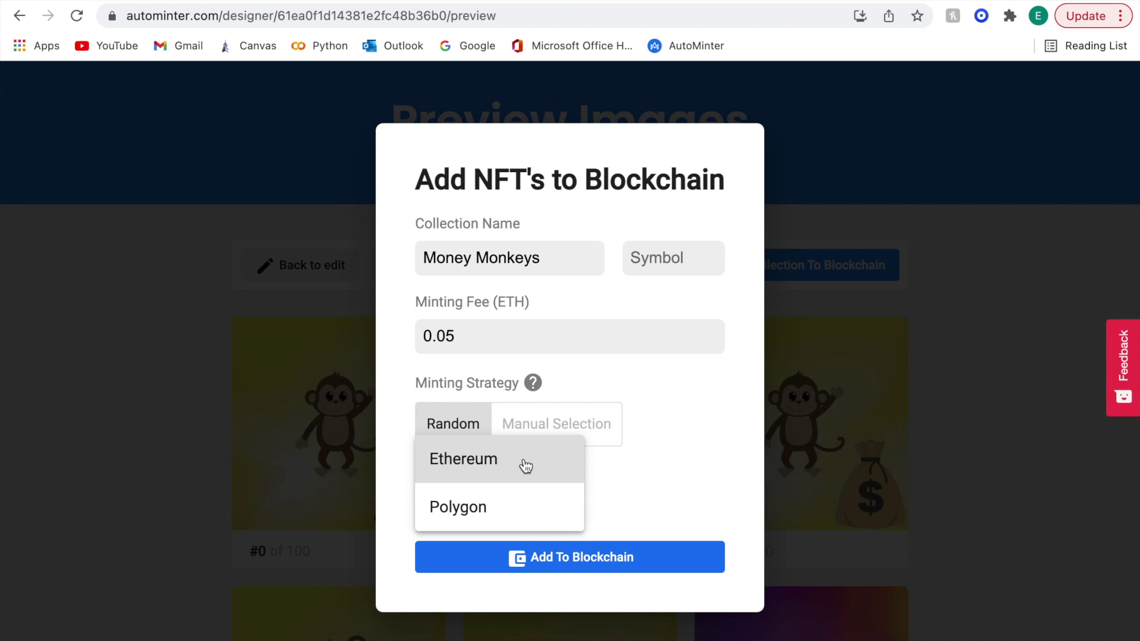
click(533, 515)
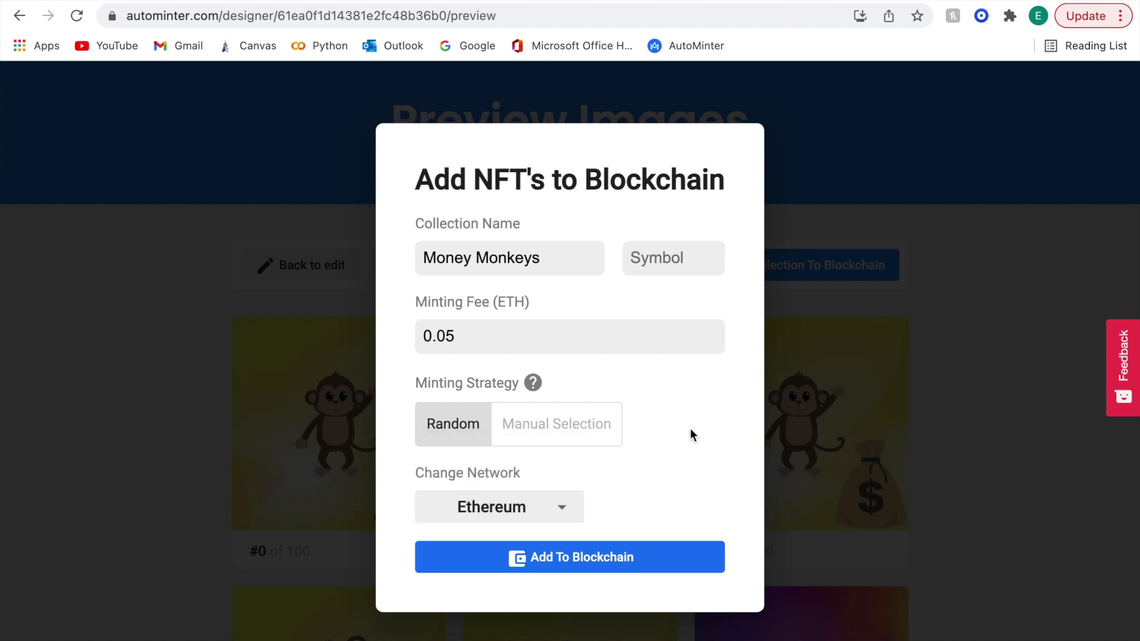
click(473, 340)
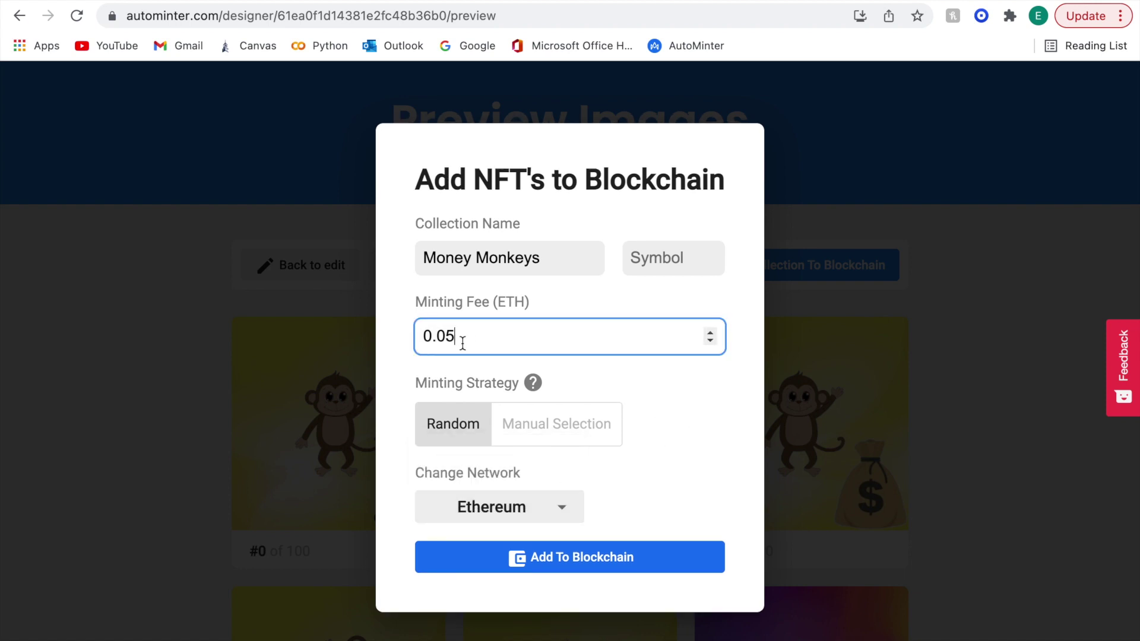
click(583, 560)
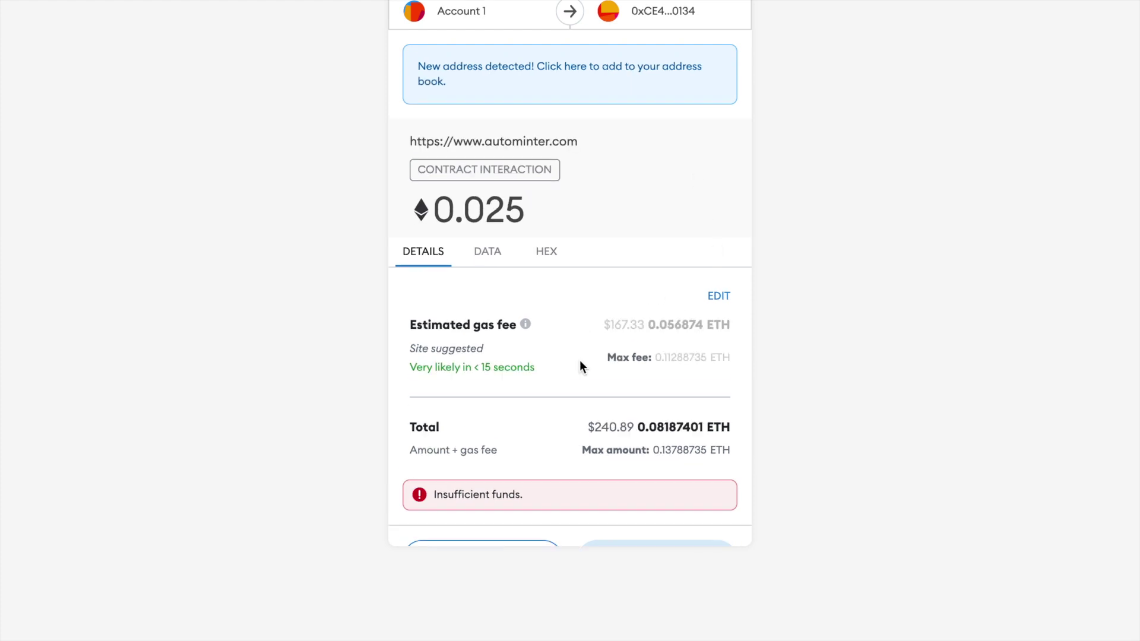
Review the MetaMask request's gas fee, total and Reject/Confirm buttons
scroll(597, 340, down, 1)
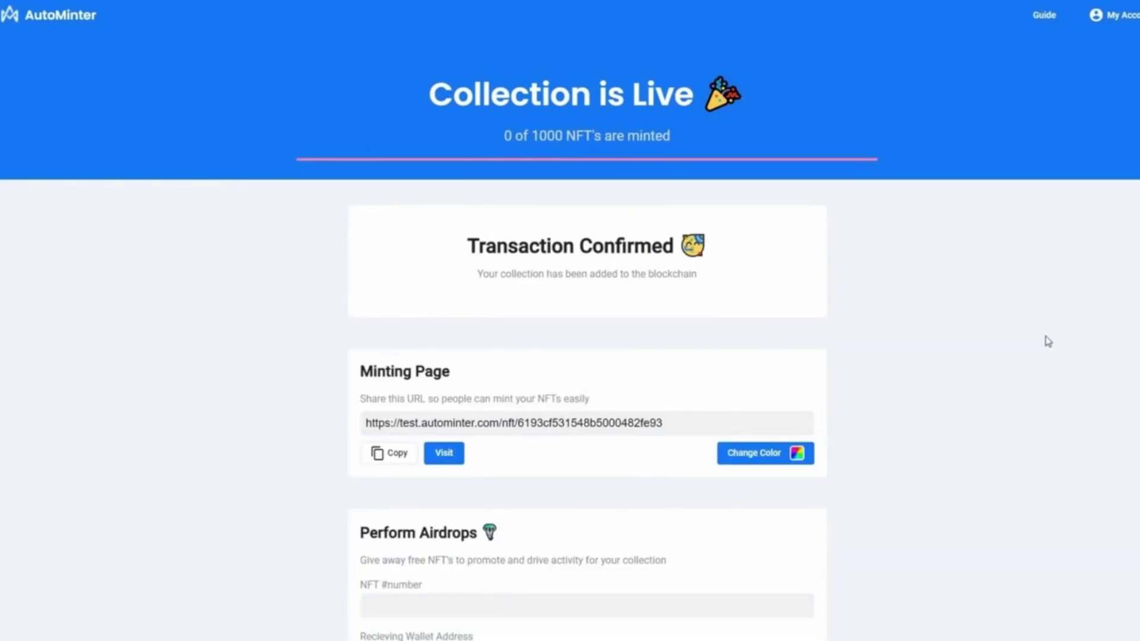
Review the Collection is Live page's Minting Page, Perform Airdrops and External Links sections down to the IPFS sync bar
scroll(410, 344, down, 1)
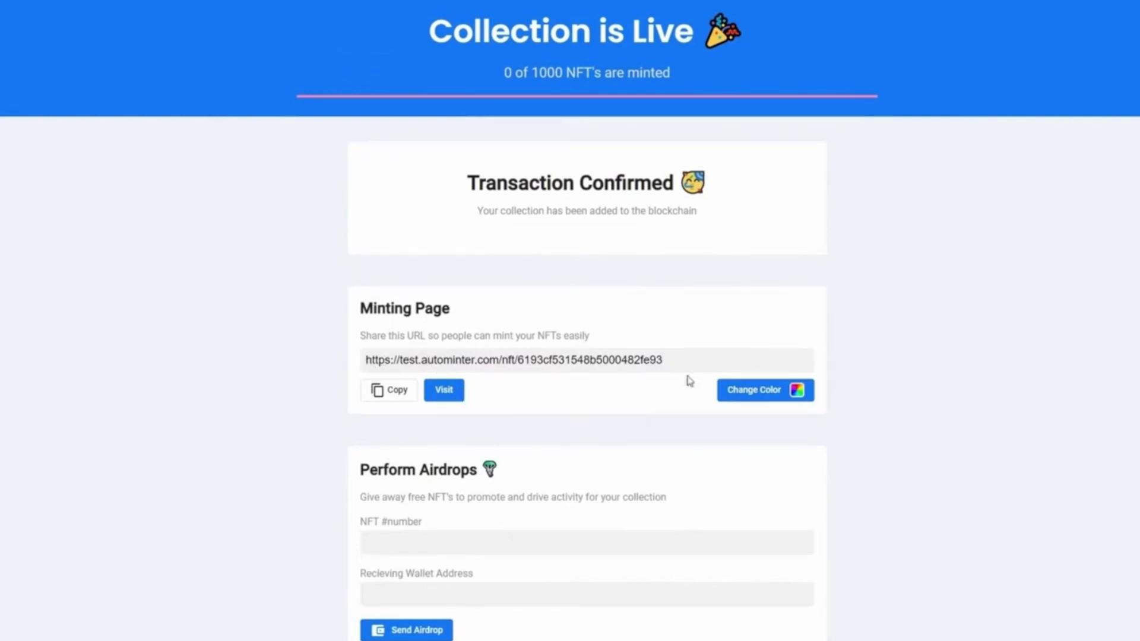
scroll(816, 345, down, 2)
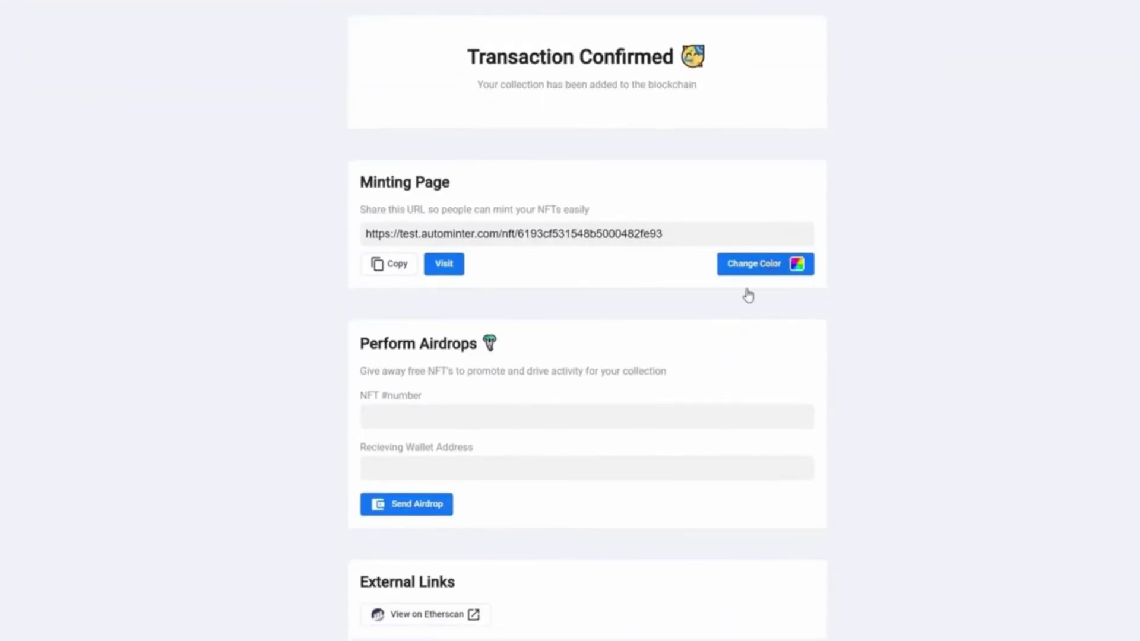
scroll(473, 350, down, 2)
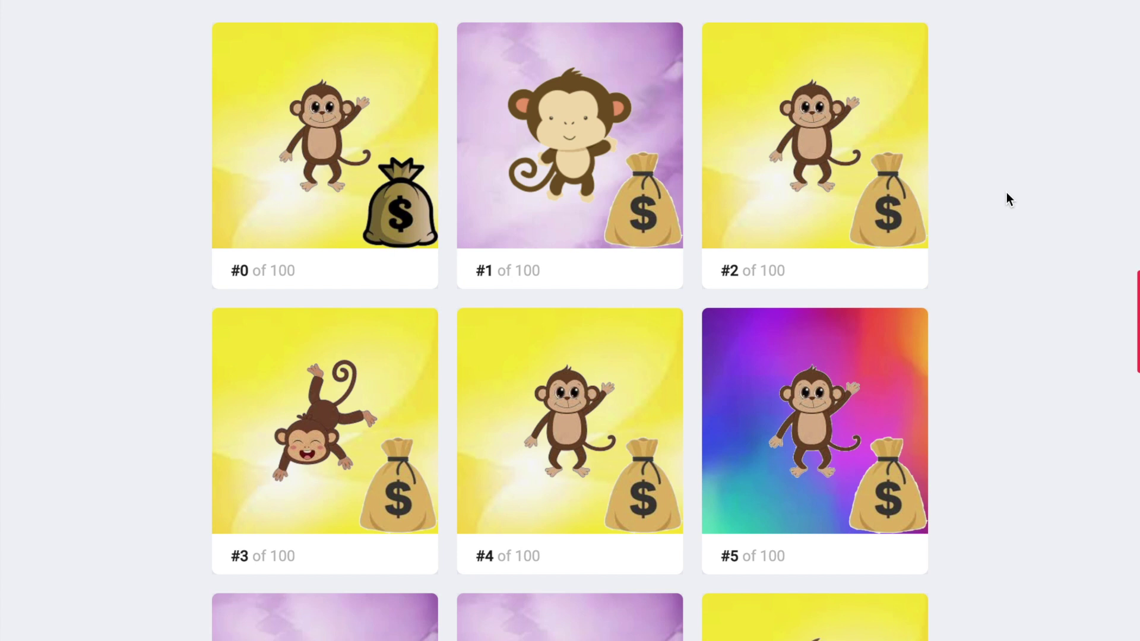
Browse the published NFT image grid from #0 down to around #35
scroll(1008, 194, down, 6)
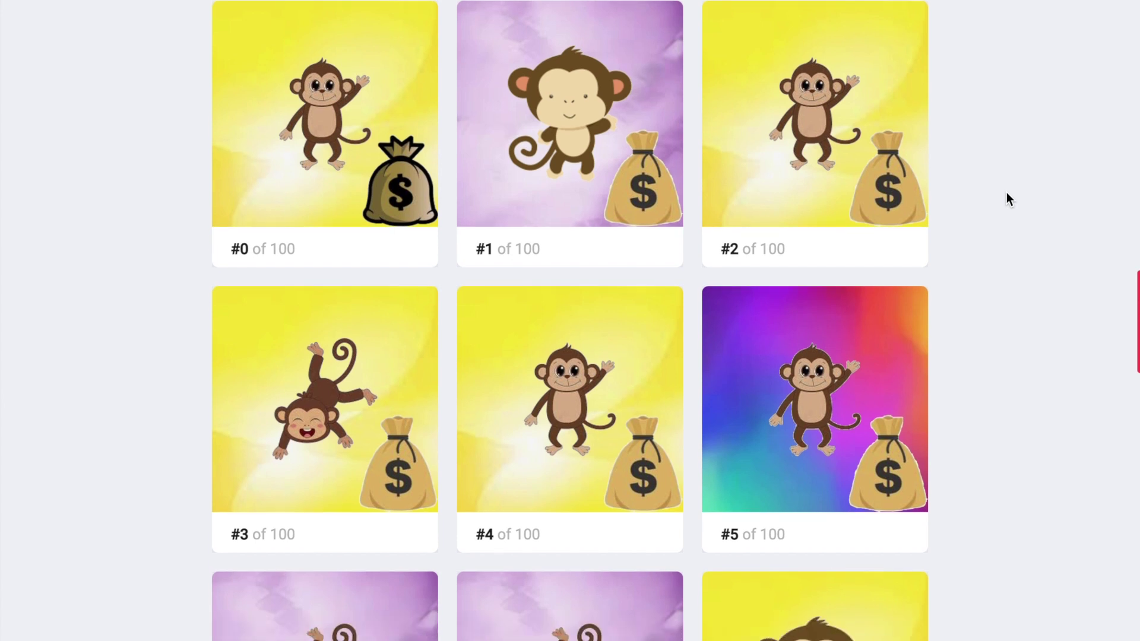
scroll(1006, 193, down, 7)
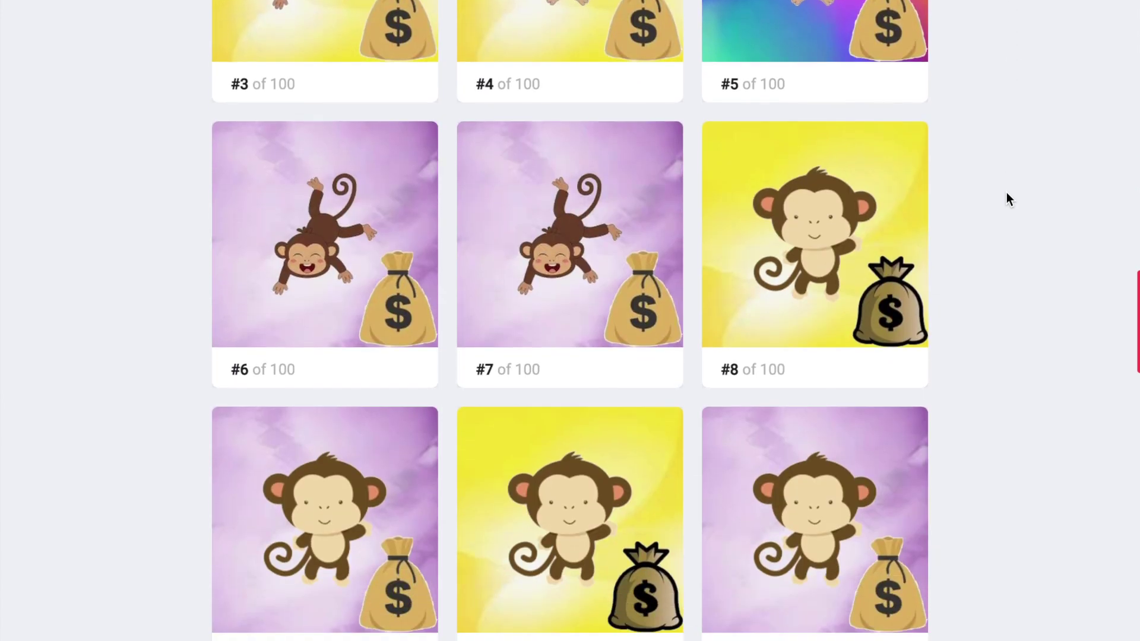
scroll(1007, 192, down, 8)
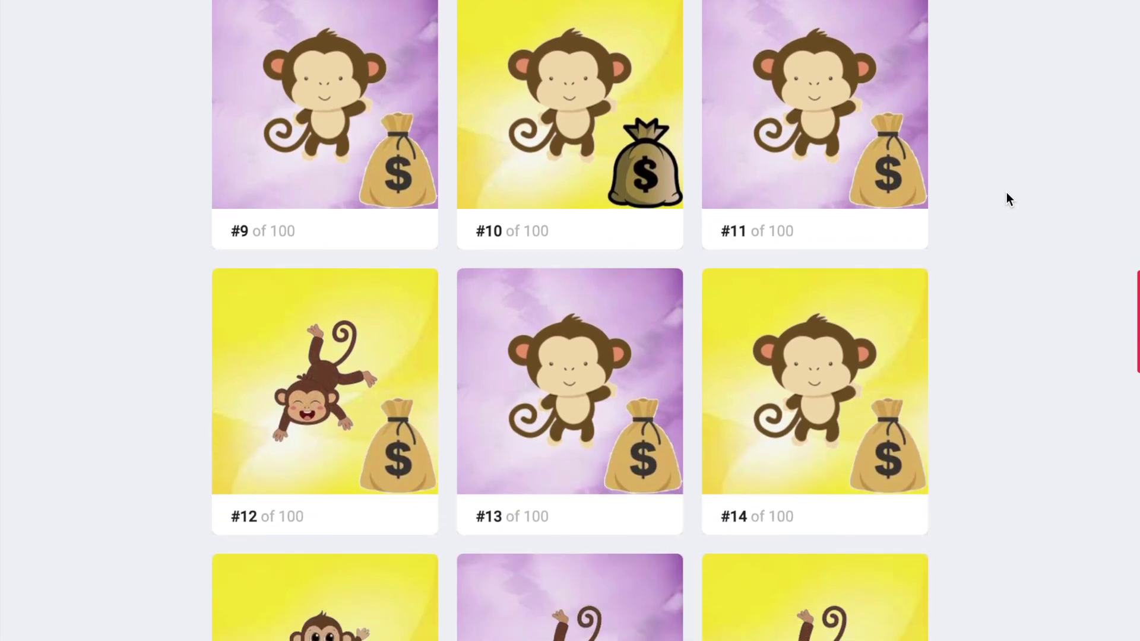
scroll(1006, 193, down, 8)
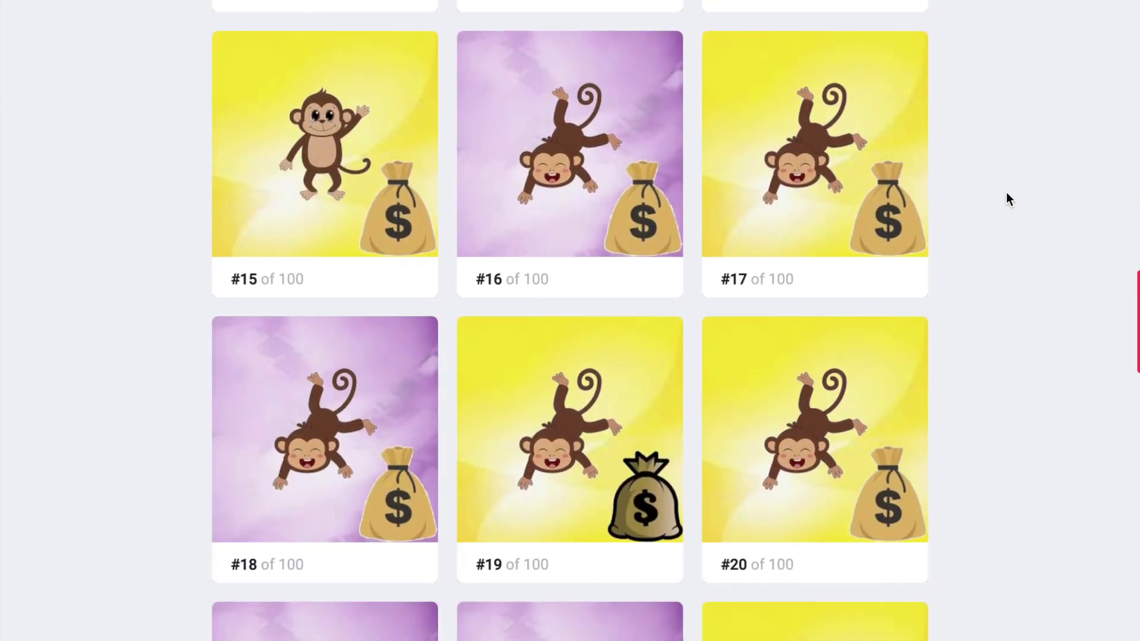
scroll(1007, 193, down, 8)
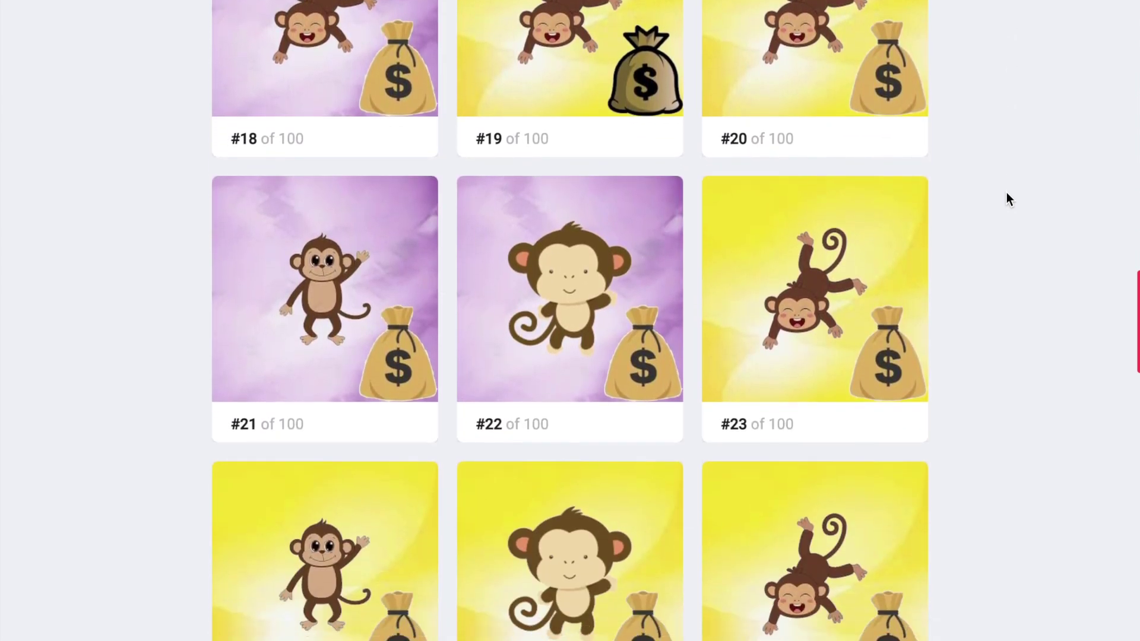
scroll(1006, 192, down, 7)
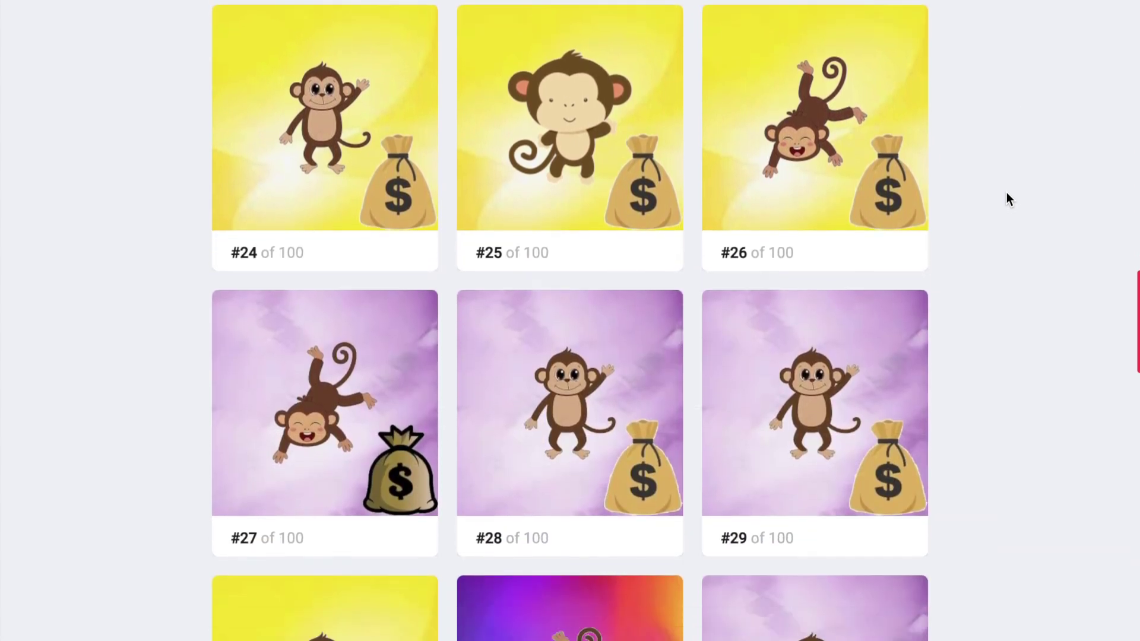
scroll(1007, 193, down, 4)
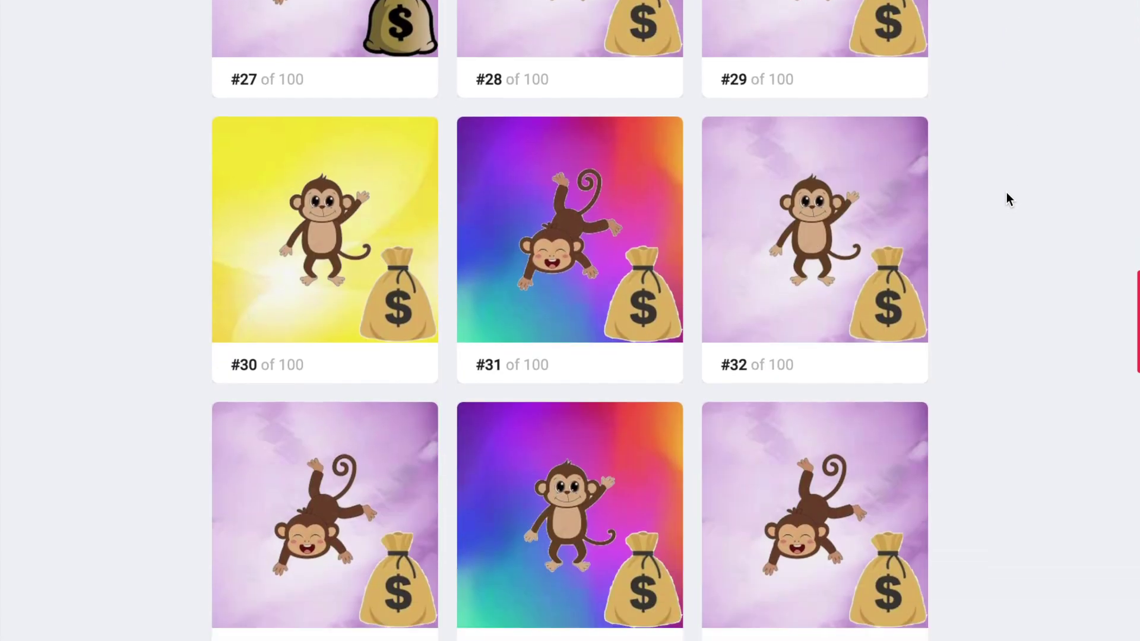